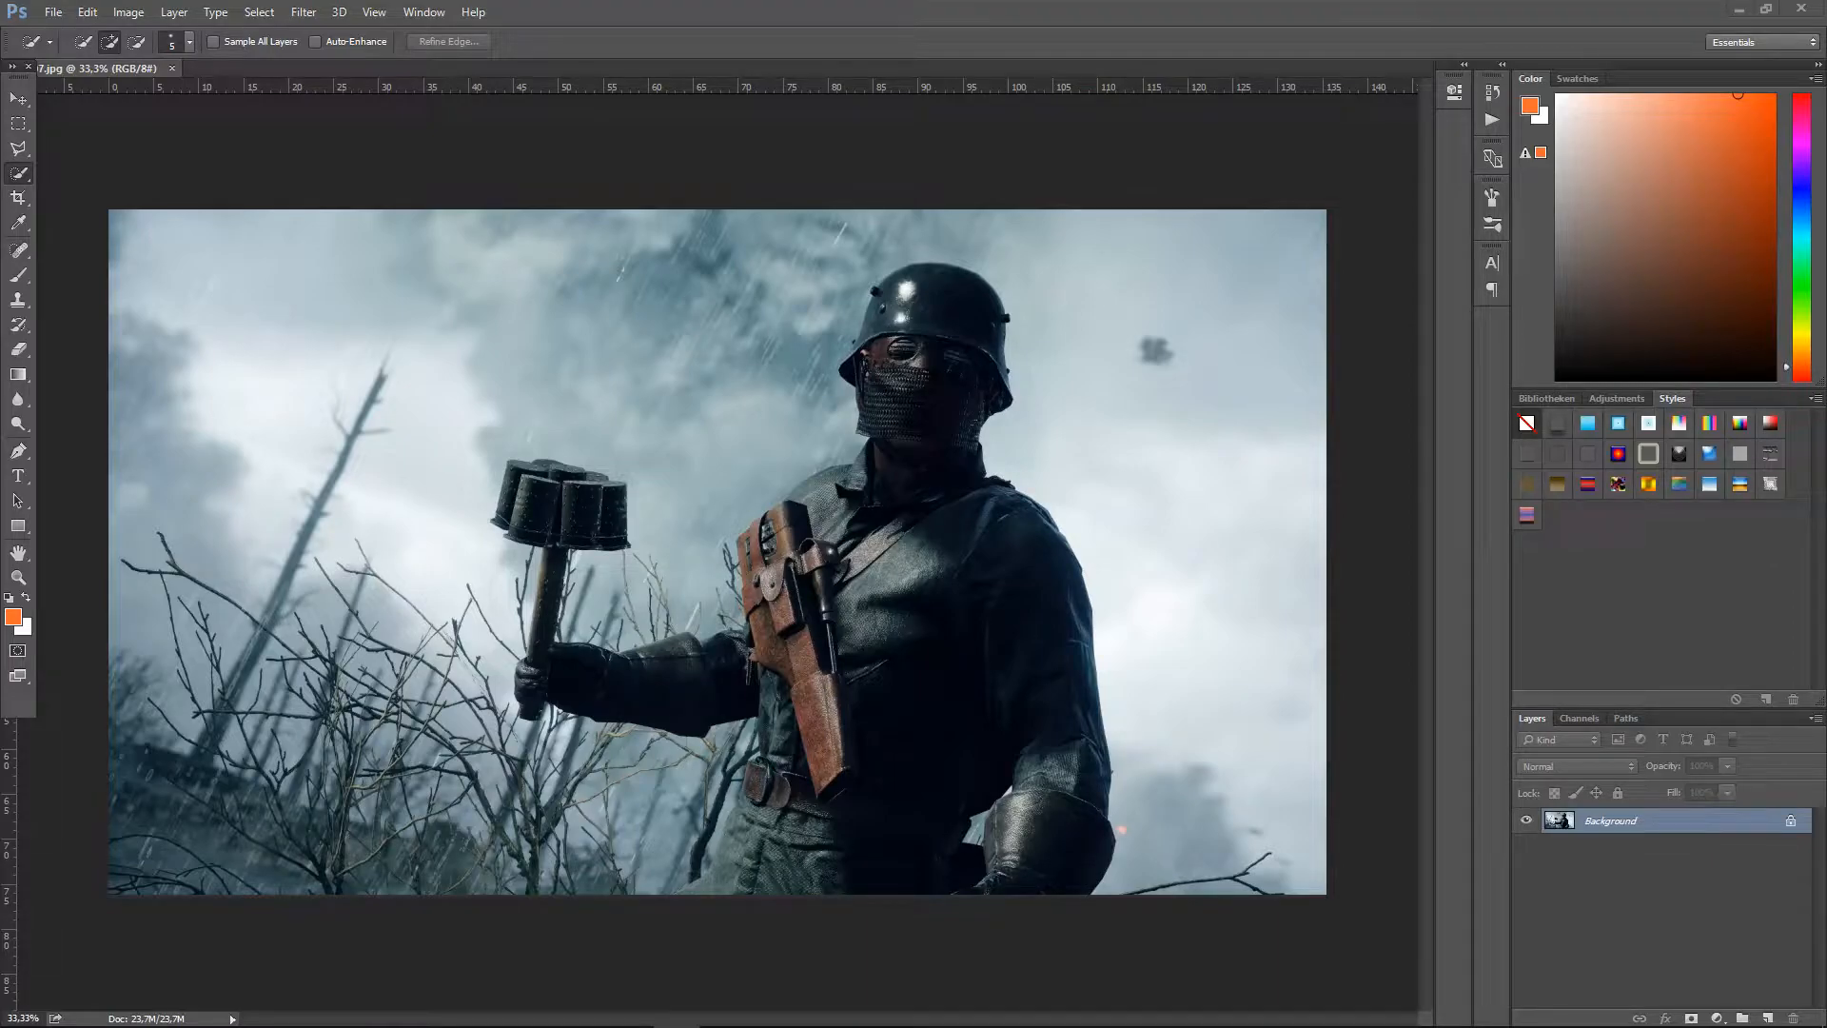
Step: Activate the Quick Selection tool and convert the locked Background into a regular, editable layer
{"action": "key", "text": "v"}
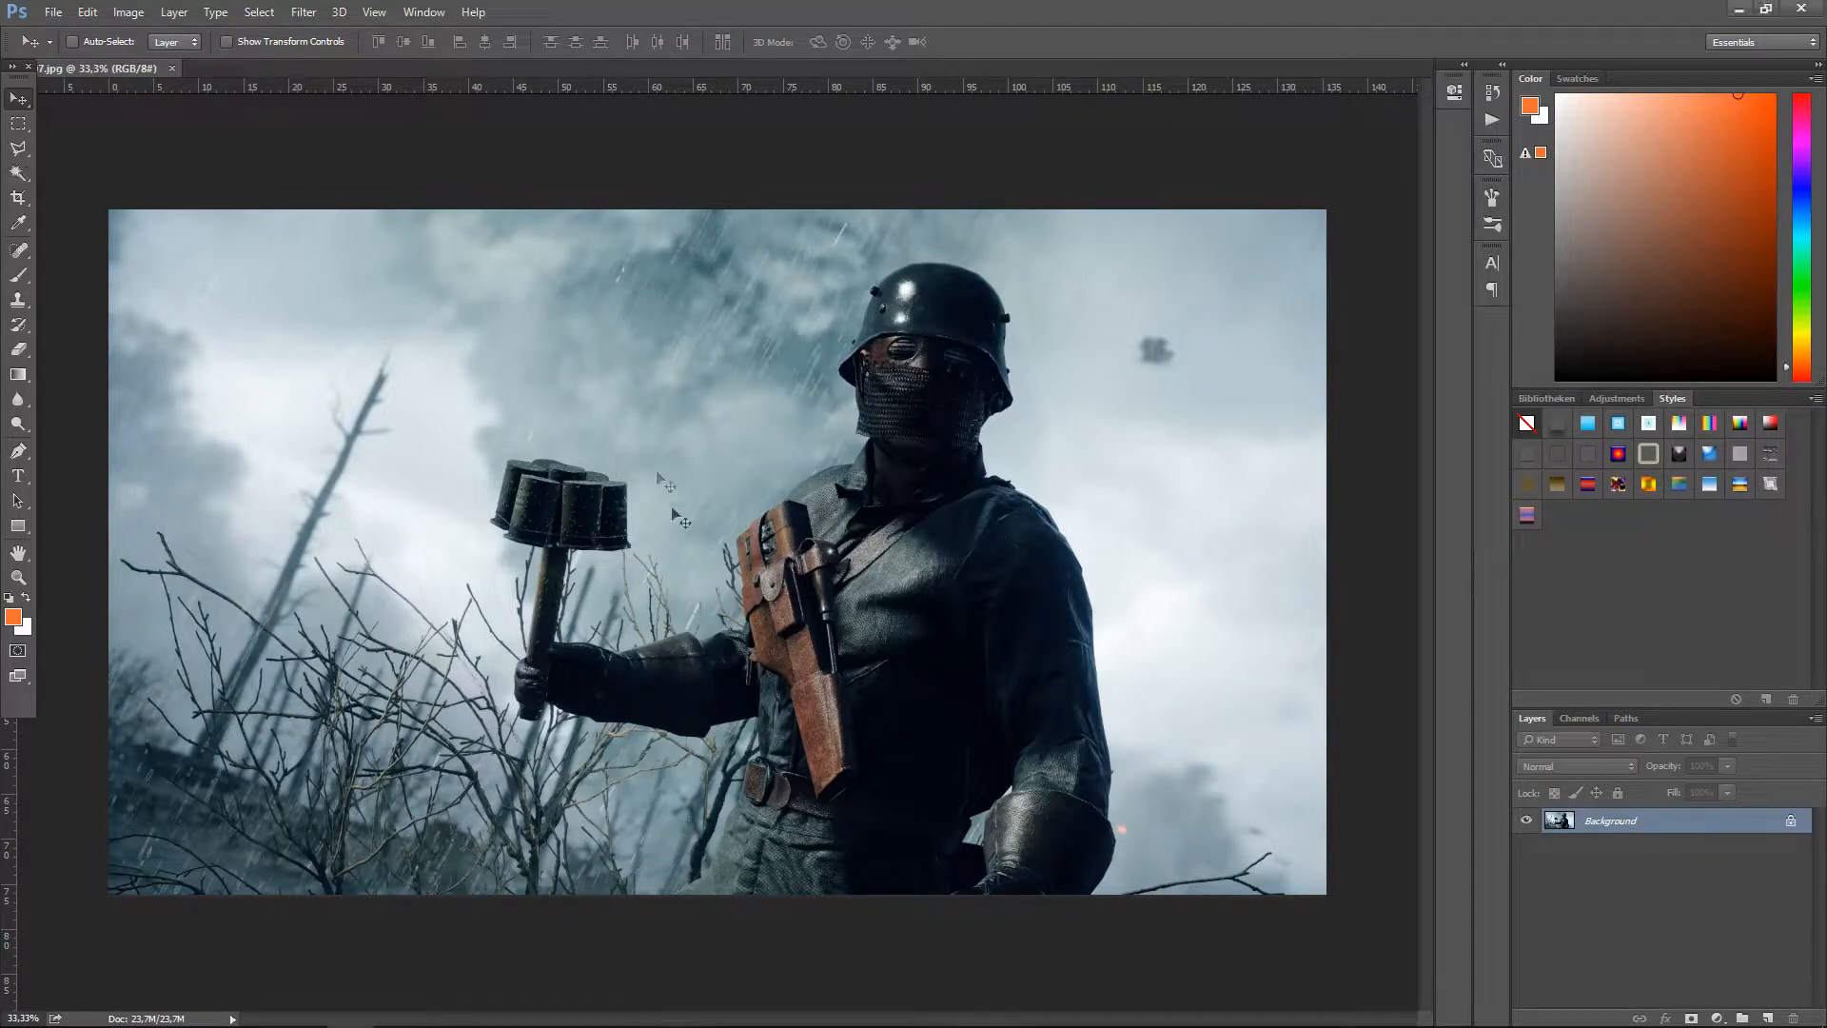
{"action": "left_click", "coordinate": [27, 180]}
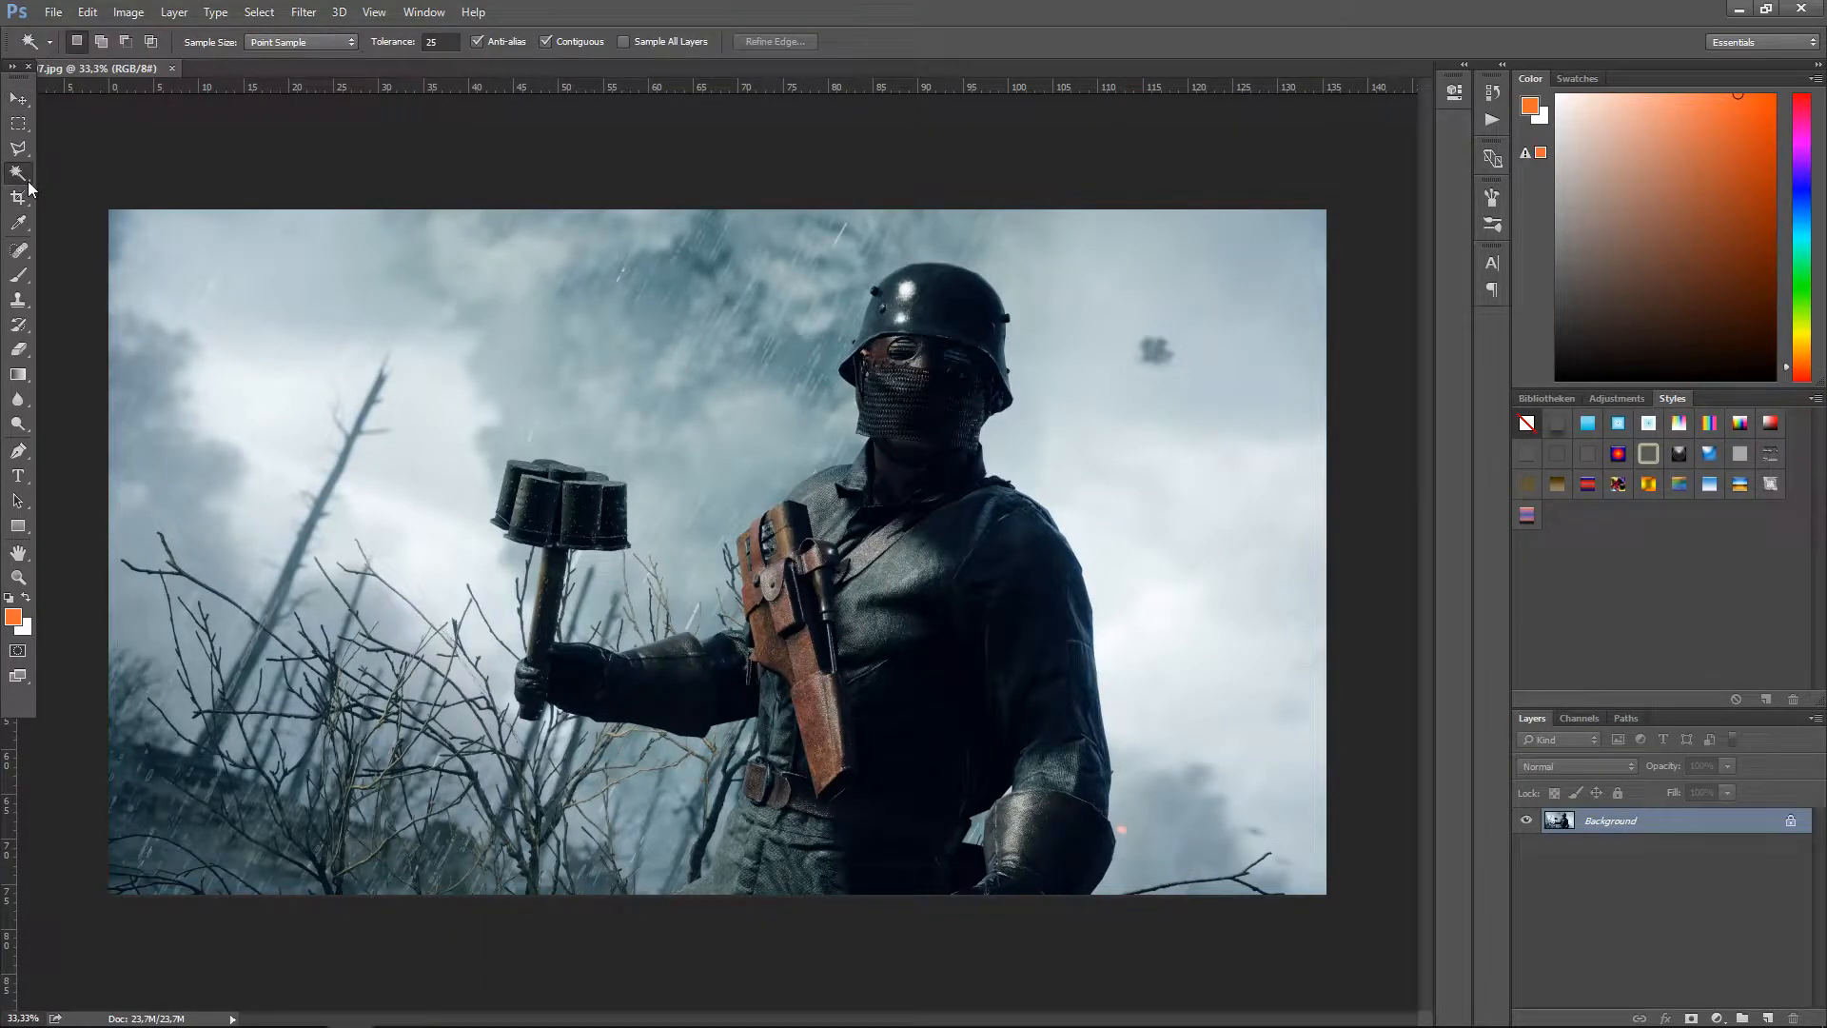
{"action": "right_click", "coordinate": [28, 186]}
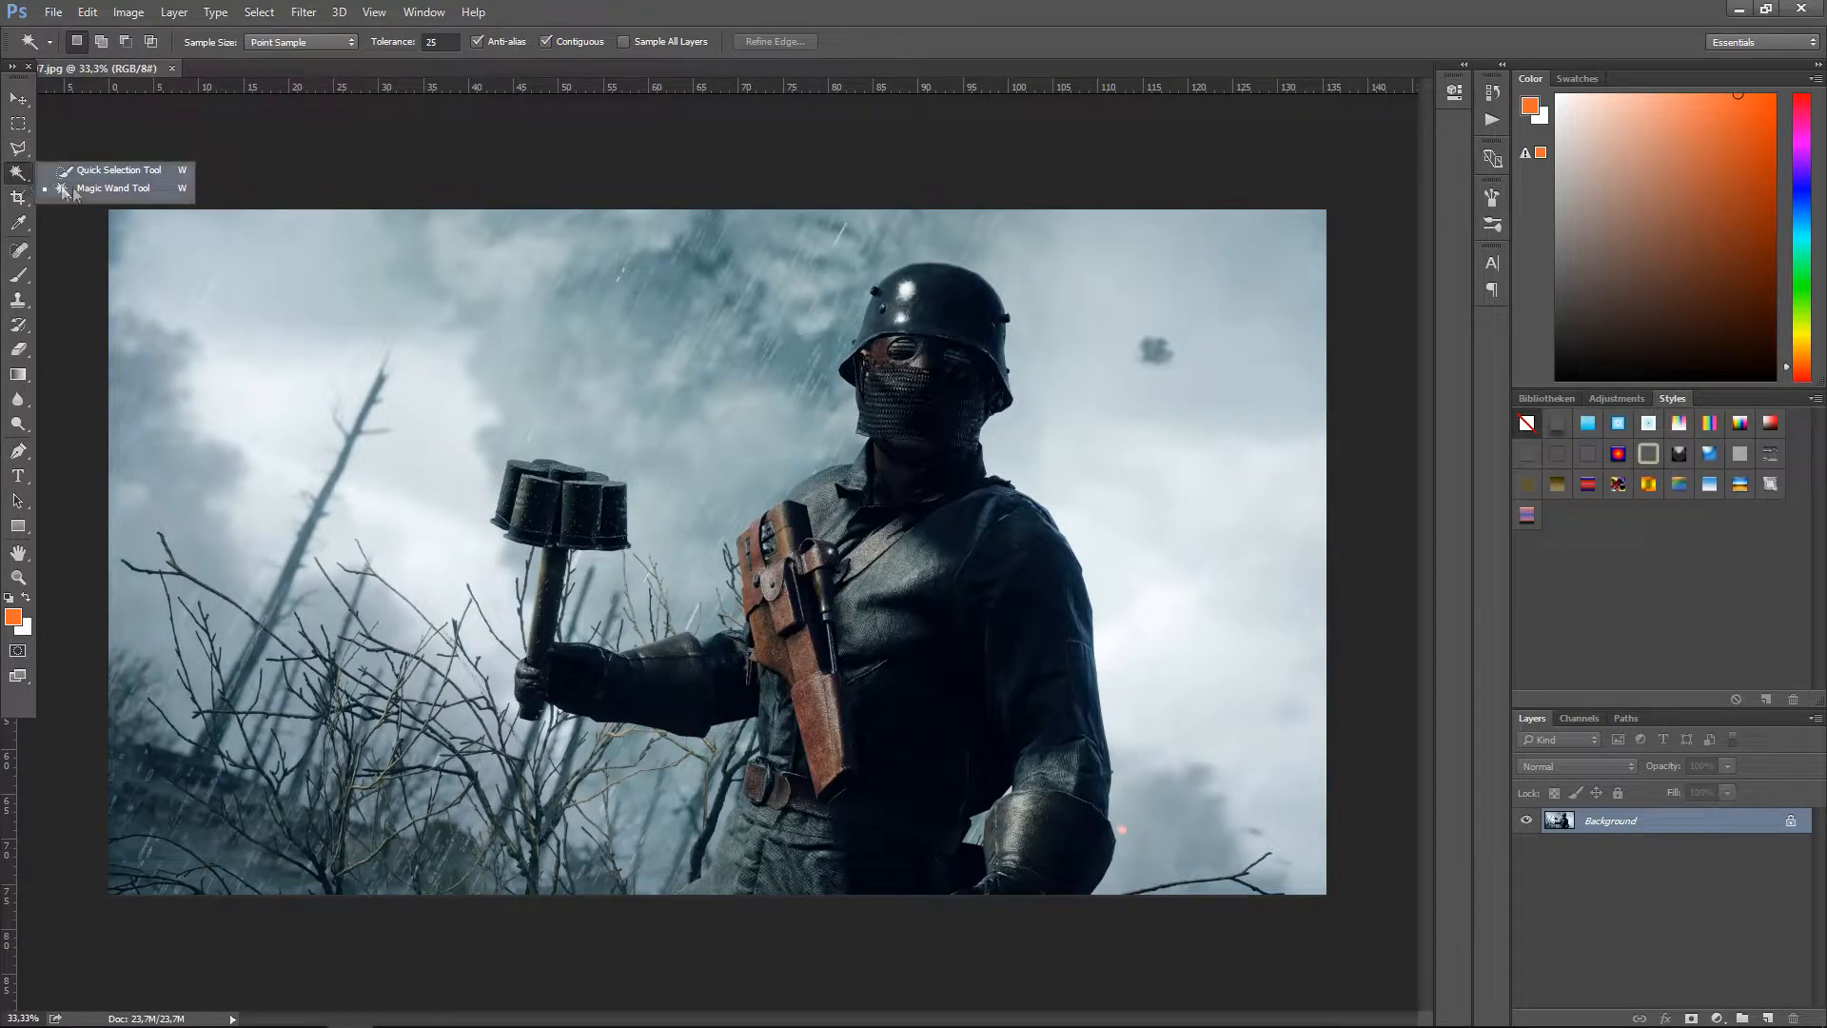
{"action": "left_click", "coordinate": [135, 171]}
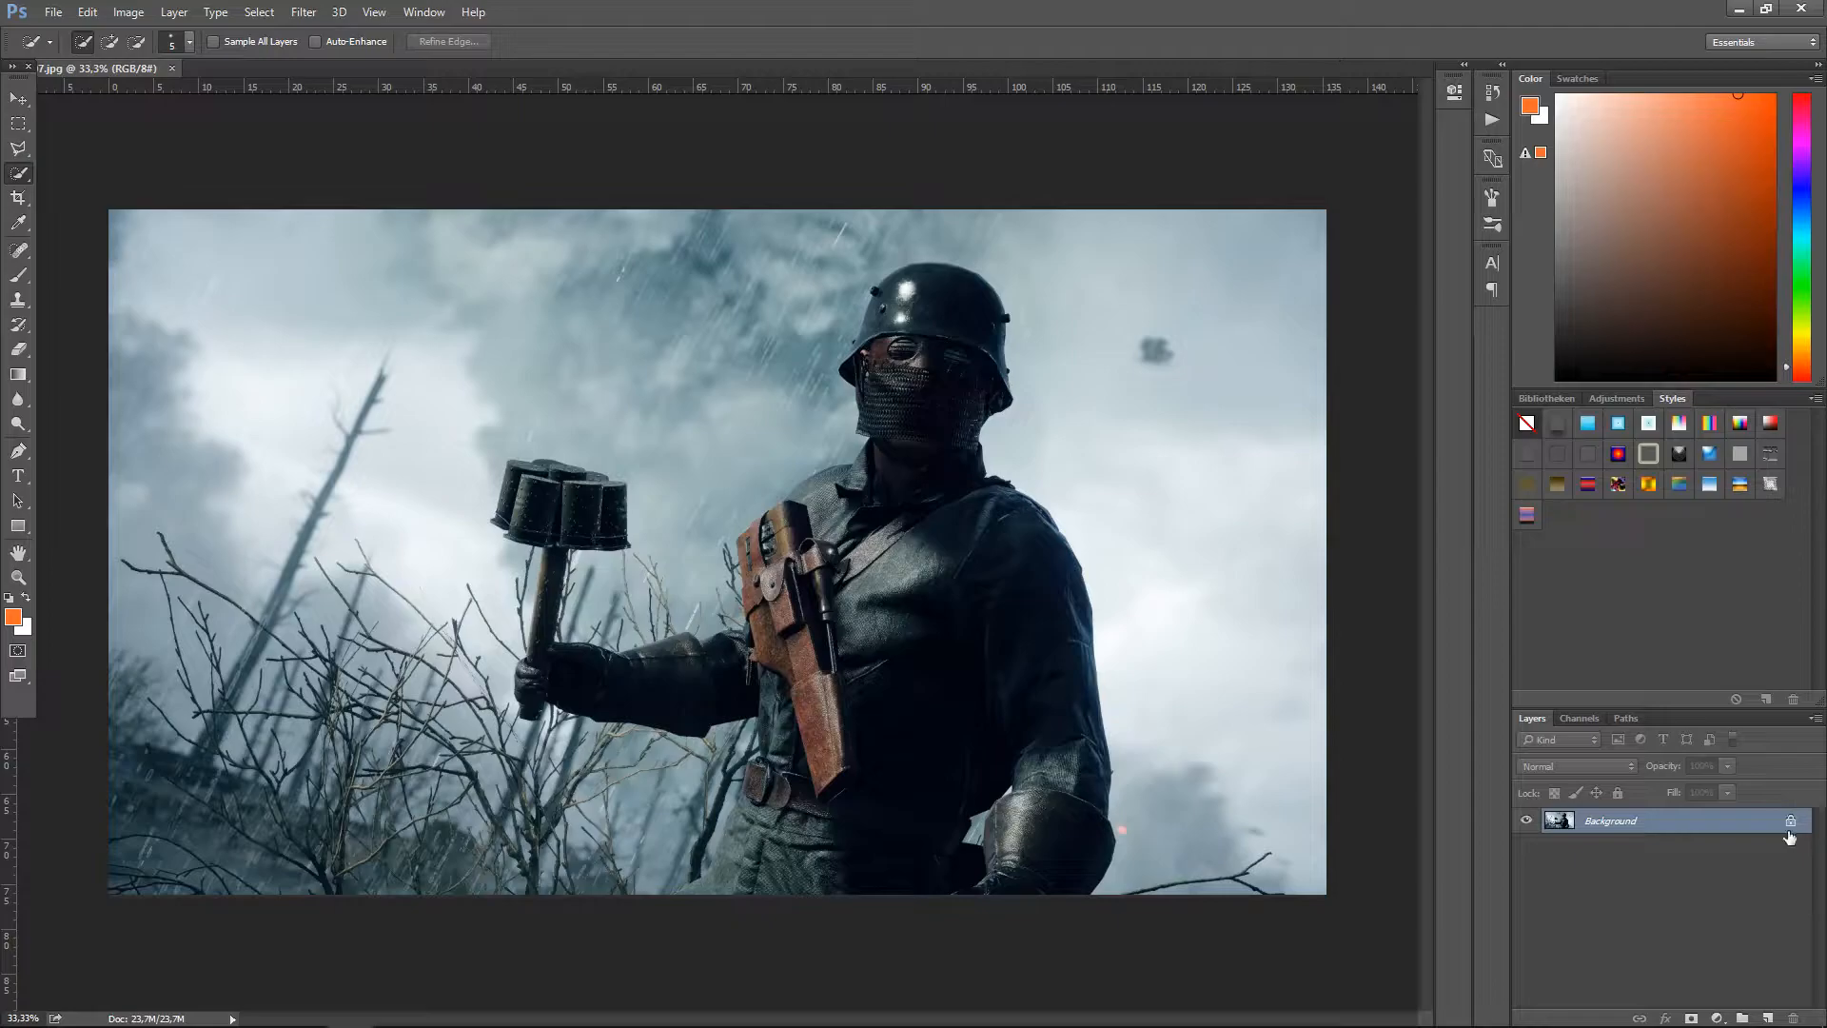
{"action": "double_click", "coordinate": [1622, 822]}
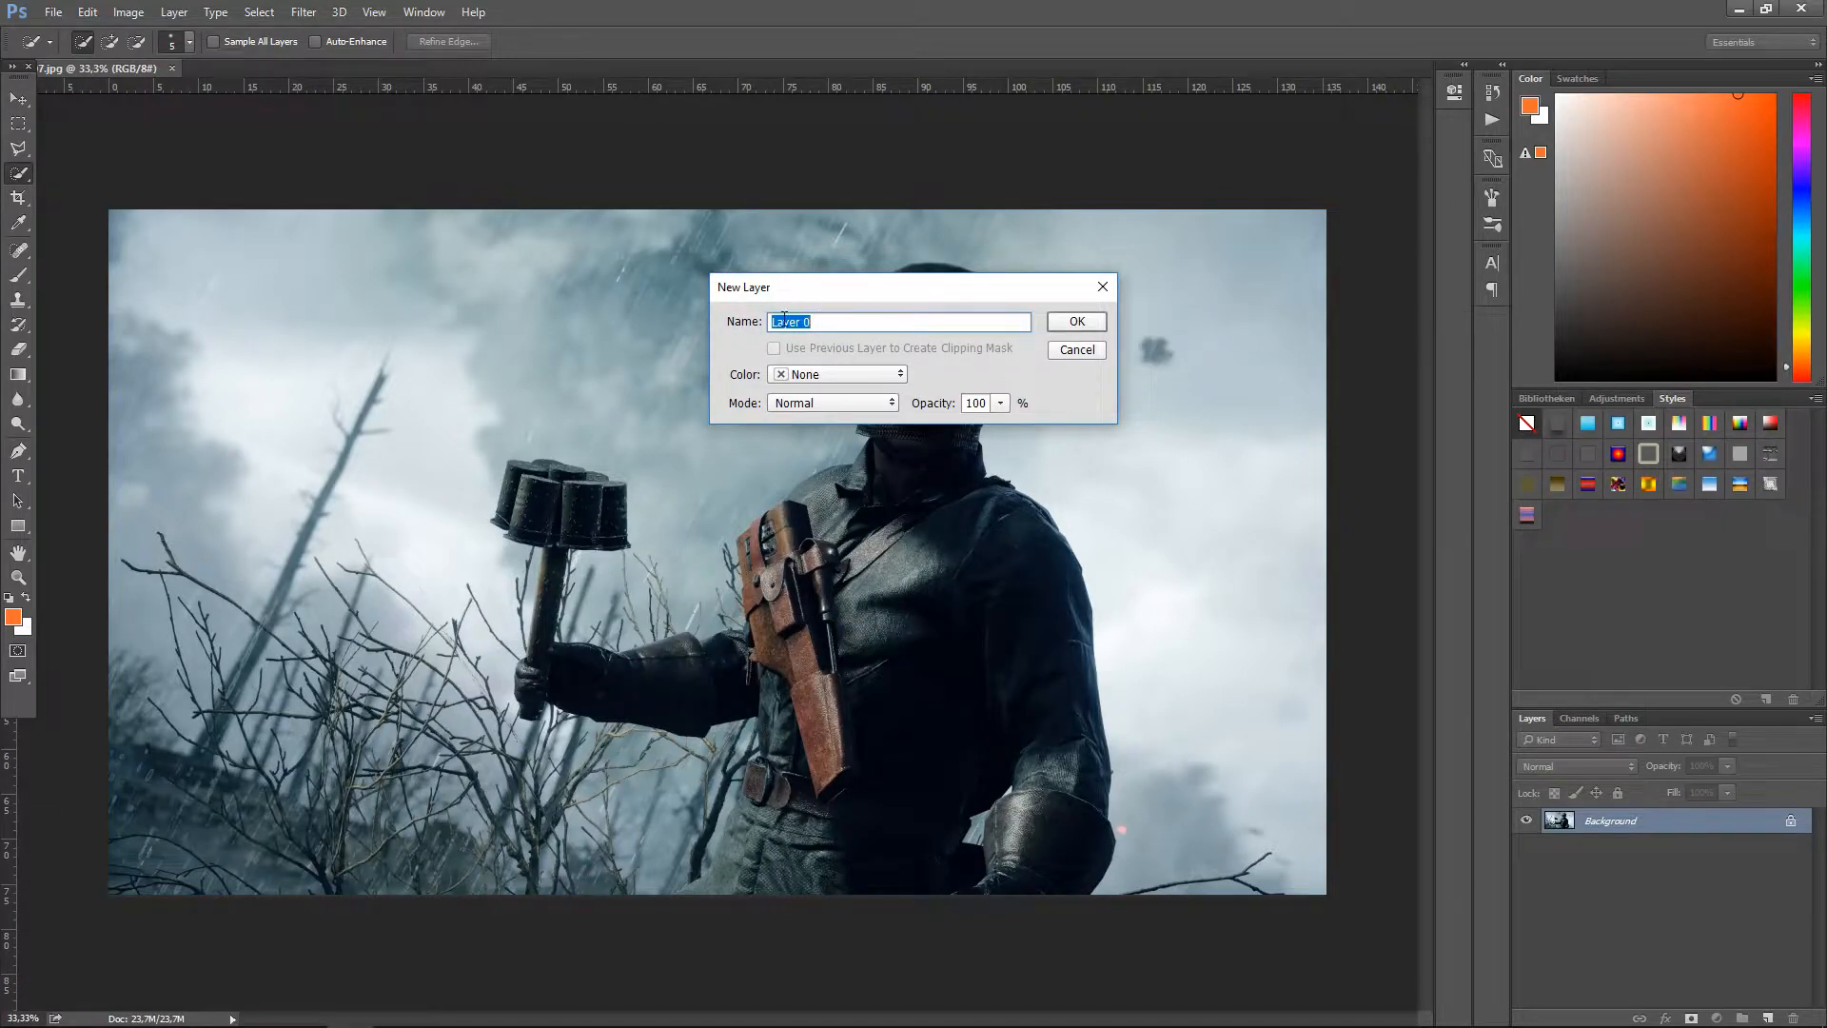
{"action": "left_click", "coordinate": [1073, 321]}
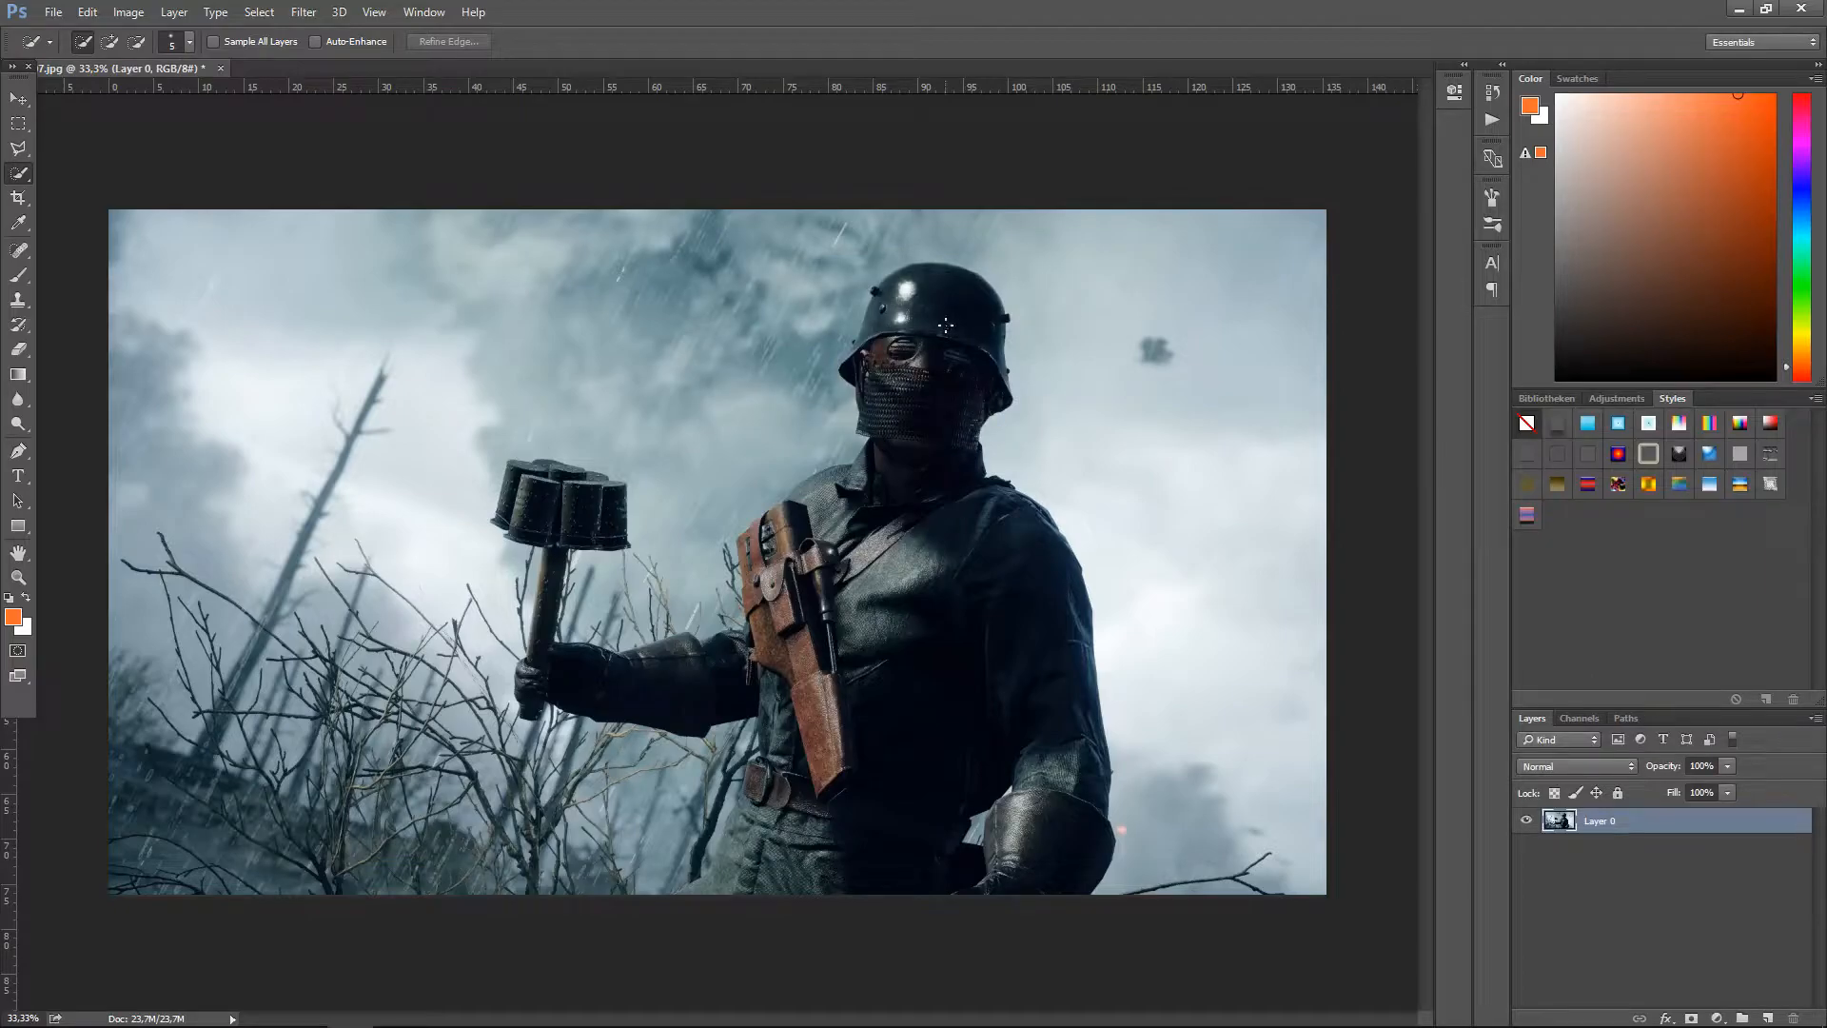
Step: Select the whole soldier with Quick Selection, including the helmet, torso, both arms and the grenade in his hand
{"action": "mouse_move", "coordinate": [951, 309]}
{"action": "left_mouse_down"}
{"action": "mouse_move", "coordinate": [923, 500]}
{"action": "mouse_move", "coordinate": [980, 601]}
{"action": "left_mouse_up"}
{"action": "left_click_drag", "start_coordinate": [885, 677], "coordinate": [800, 569]}
{"action": "mouse_move", "coordinate": [841, 496]}
{"action": "left_mouse_down"}
{"action": "mouse_move", "coordinate": [758, 561]}
{"action": "mouse_move", "coordinate": [751, 647]}
{"action": "mouse_move", "coordinate": [723, 671]}
{"action": "left_mouse_up"}
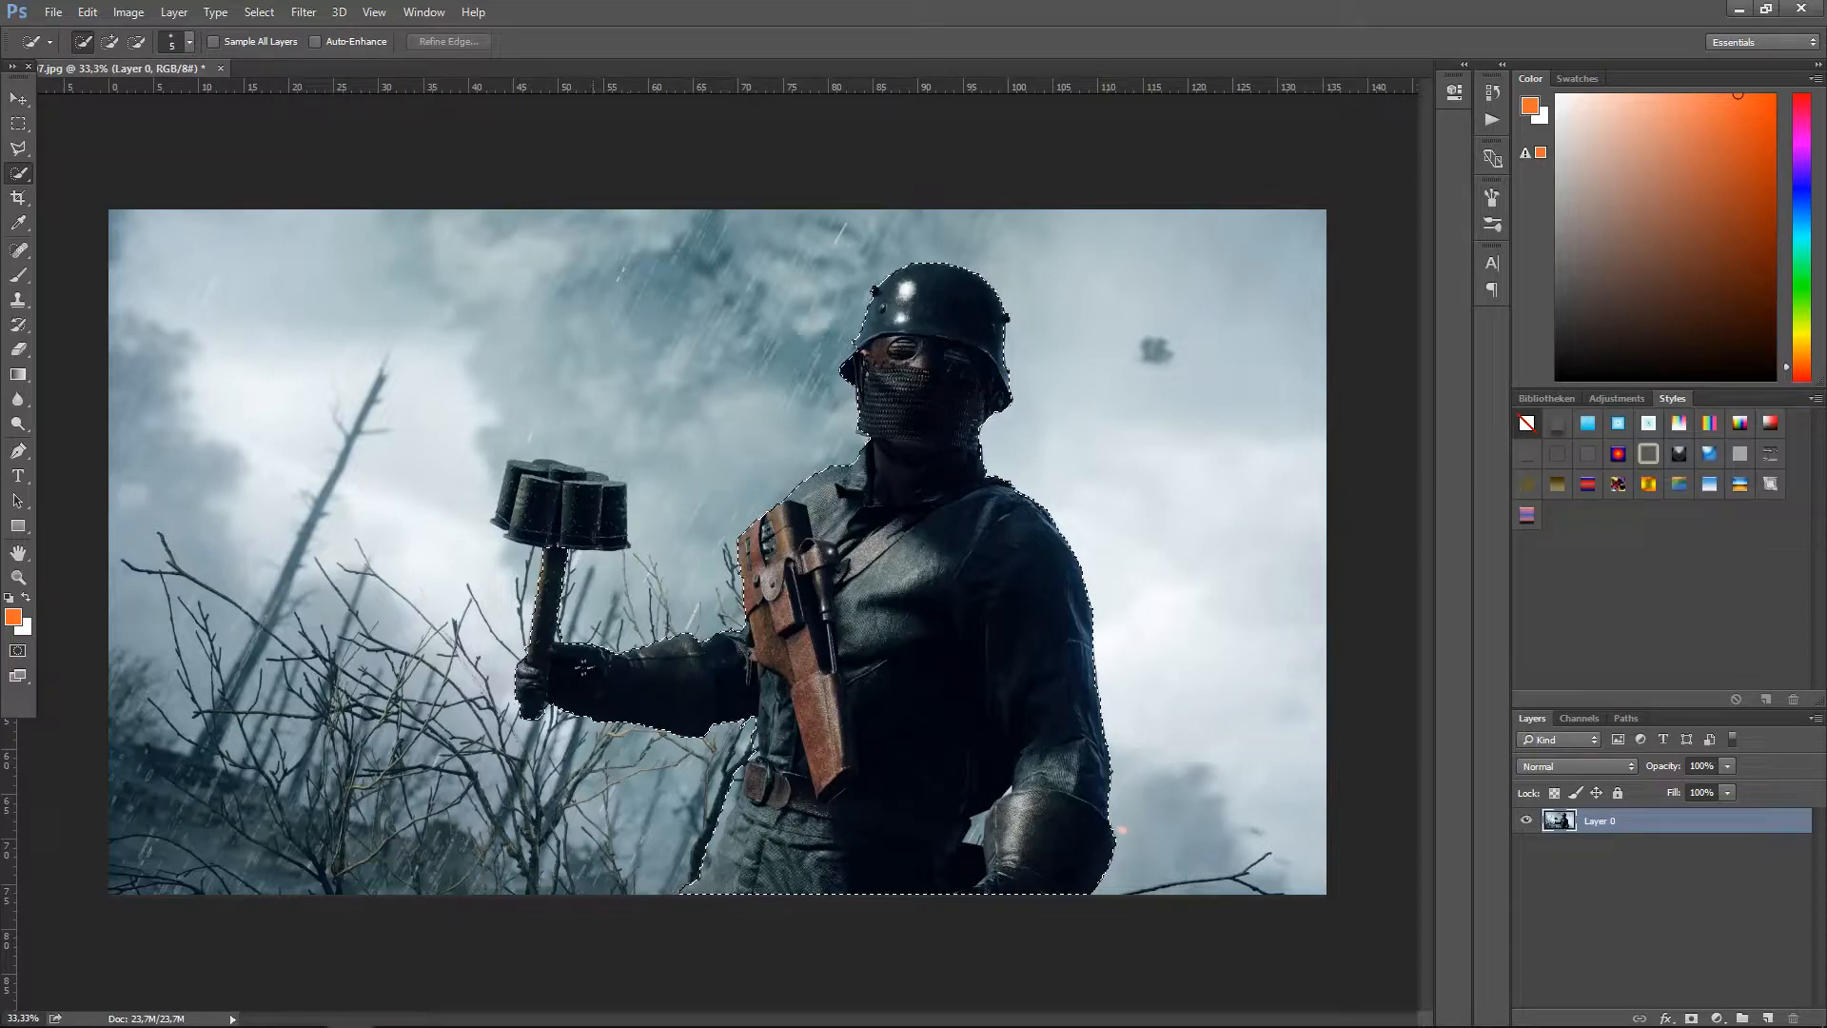
{"action": "left_click_drag", "start_coordinate": [568, 672], "coordinate": [568, 672]}
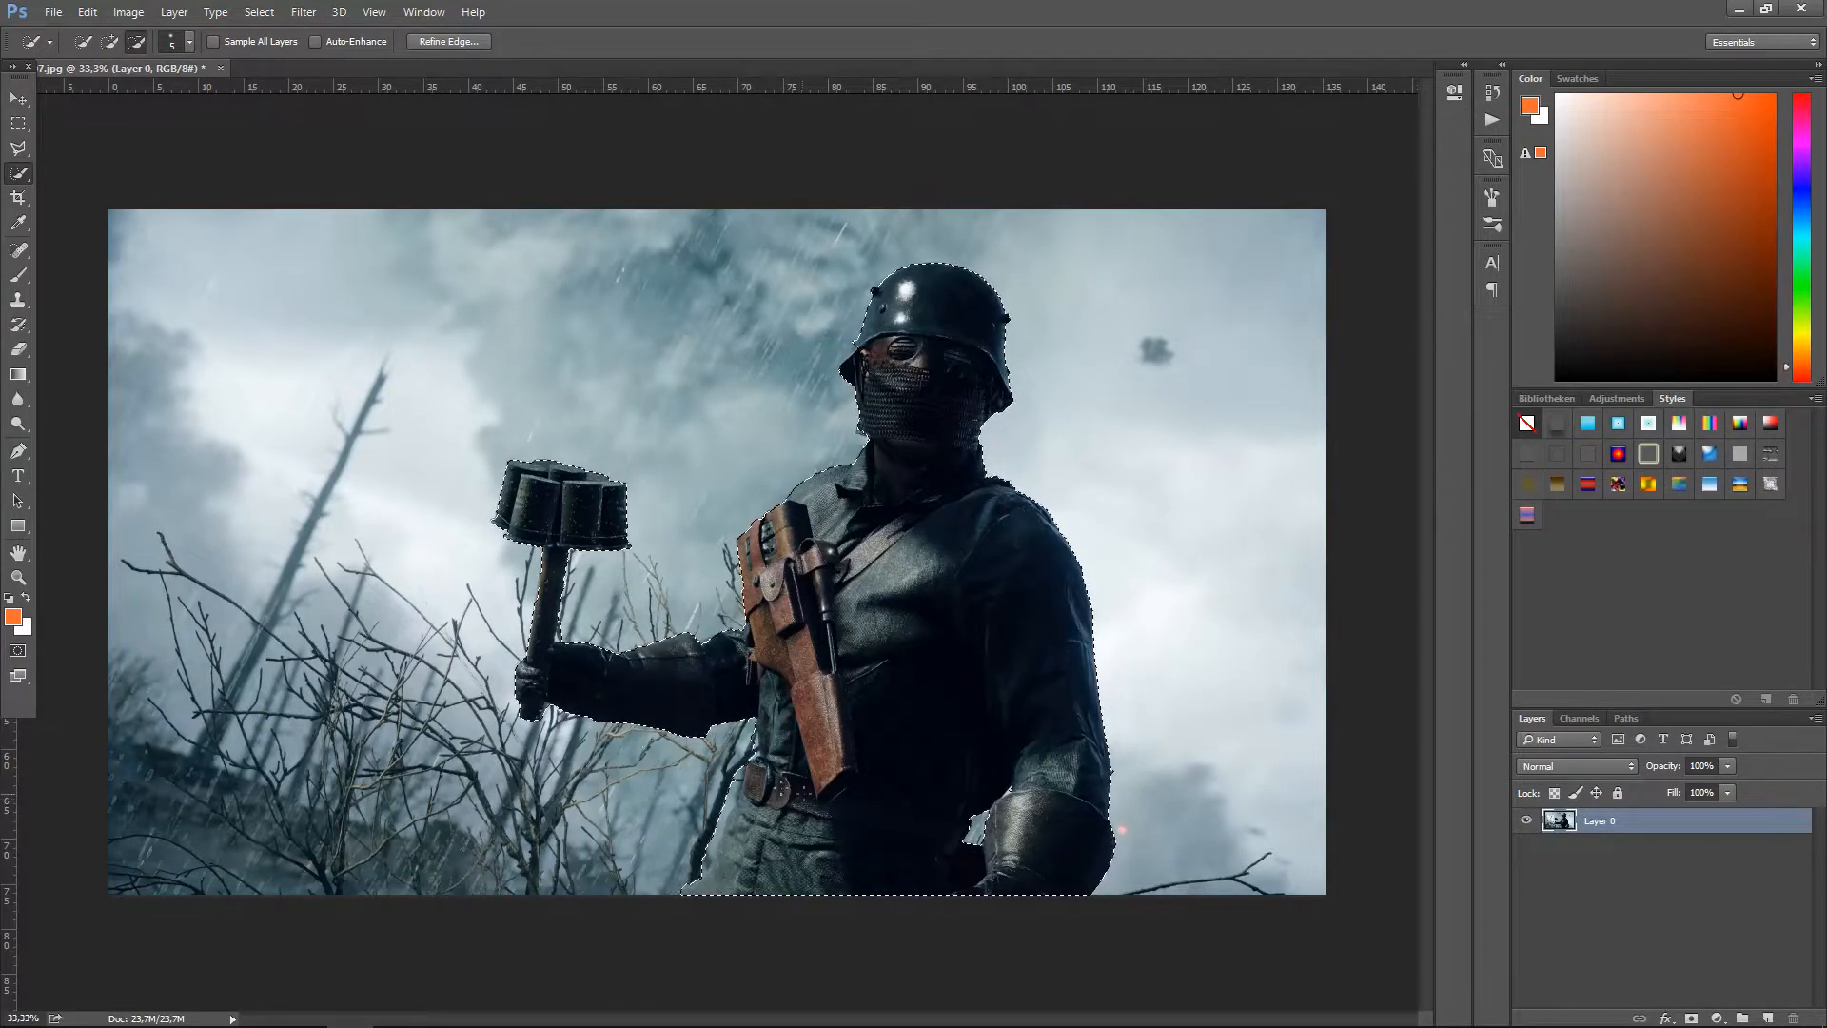
Step: Examine the selection outline up close around the gap between the gloved arm and torso, and along the belt and trousers
{"action": "key", "text": "z"}
{"action": "left_click", "coordinate": [1011, 851]}
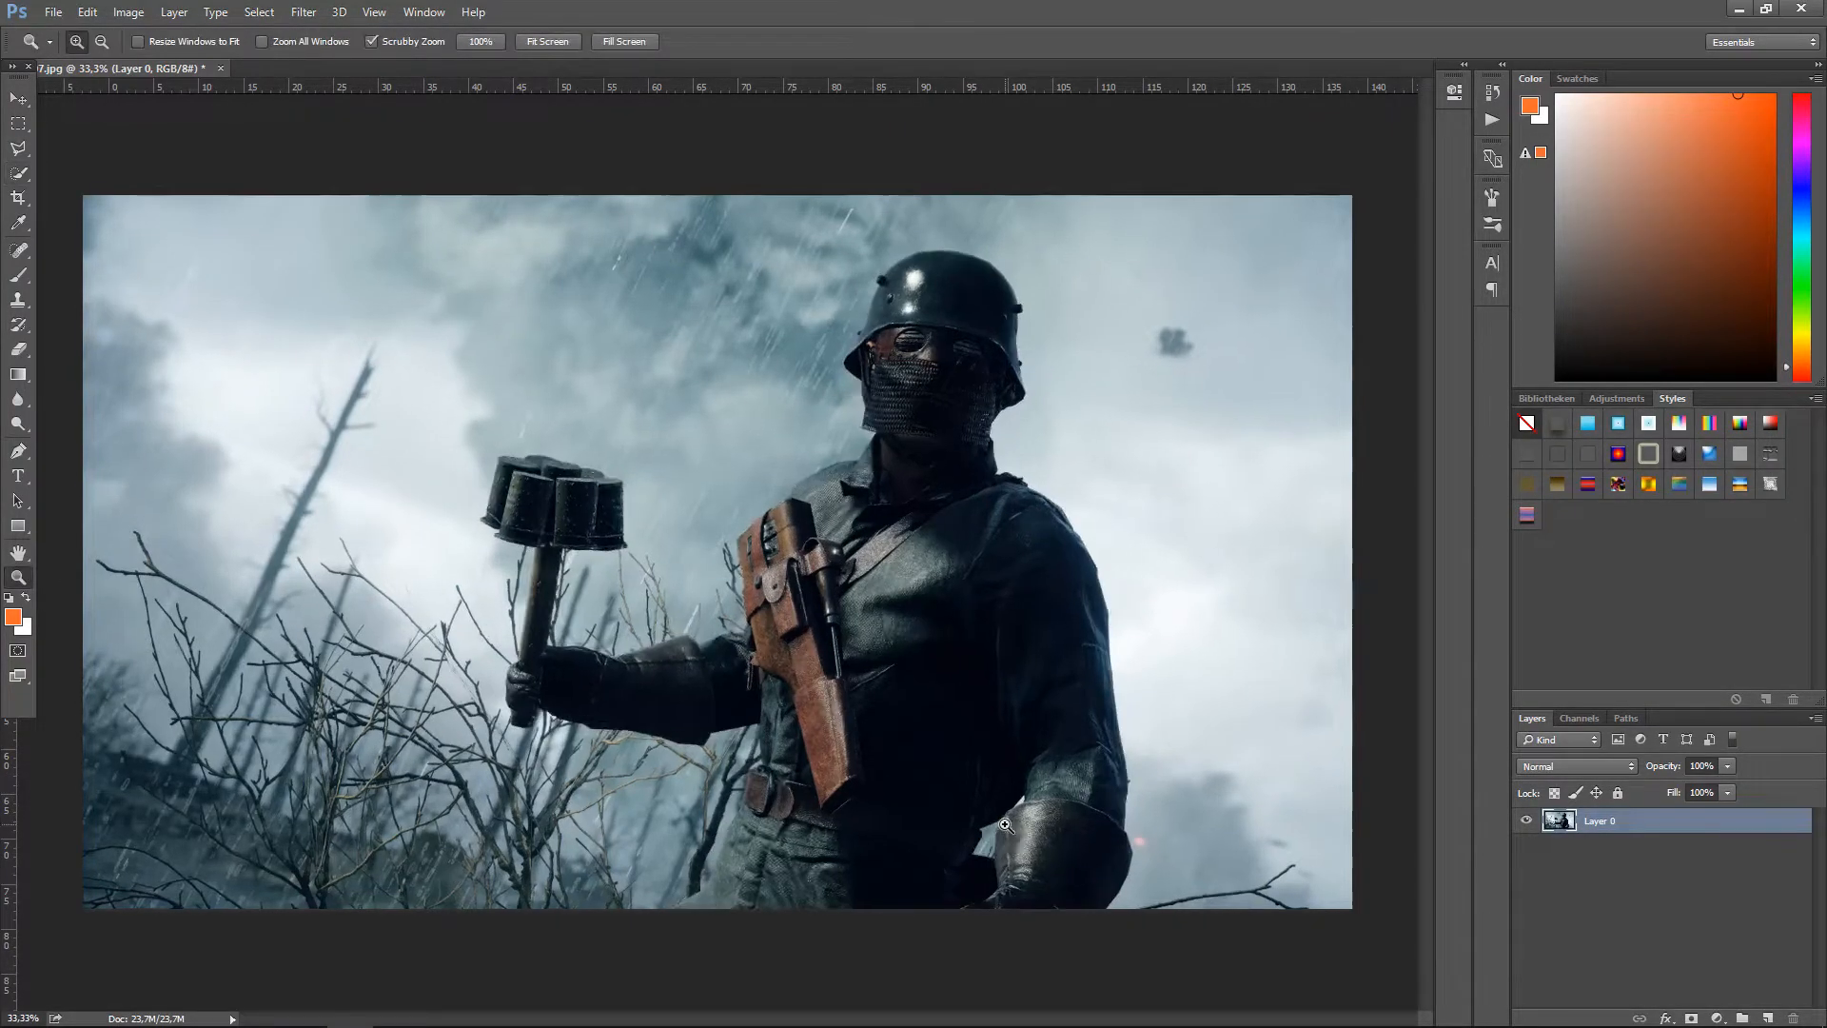
{"action": "left_click", "coordinate": [1025, 871]}
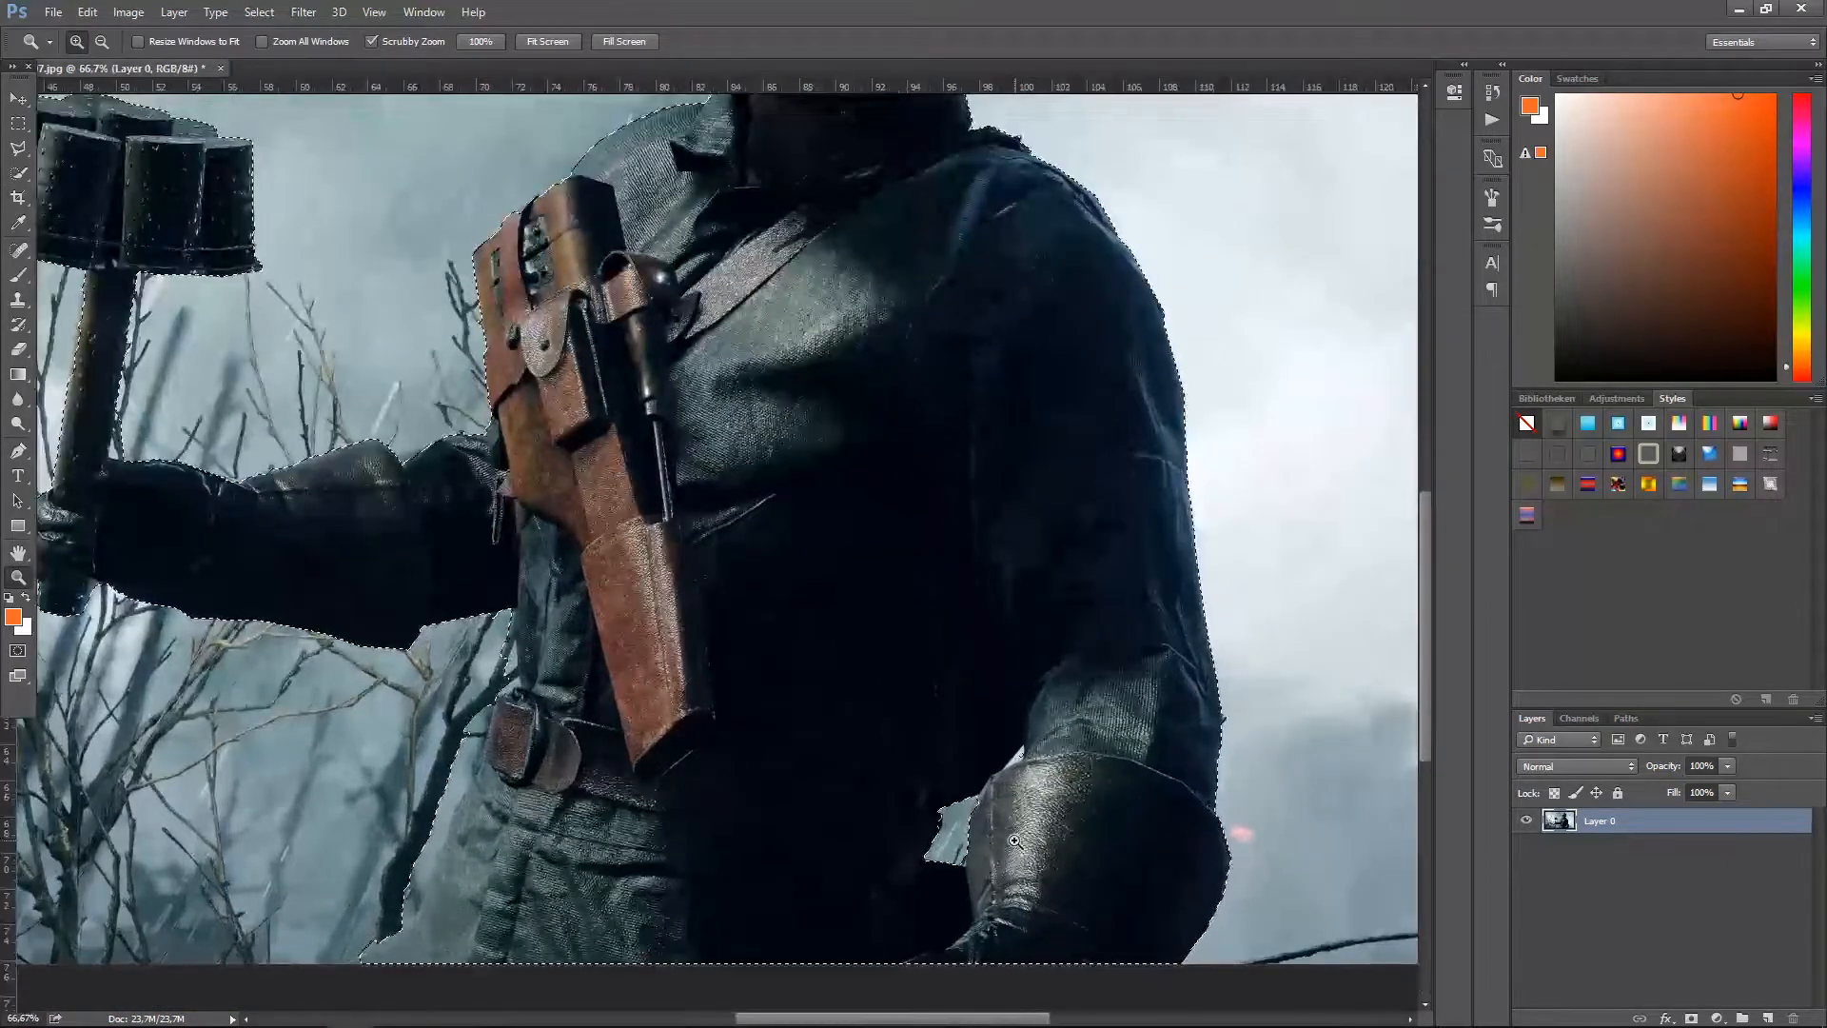
{"action": "left_click", "coordinate": [1021, 835]}
{"action": "left_click", "coordinate": [1030, 786]}
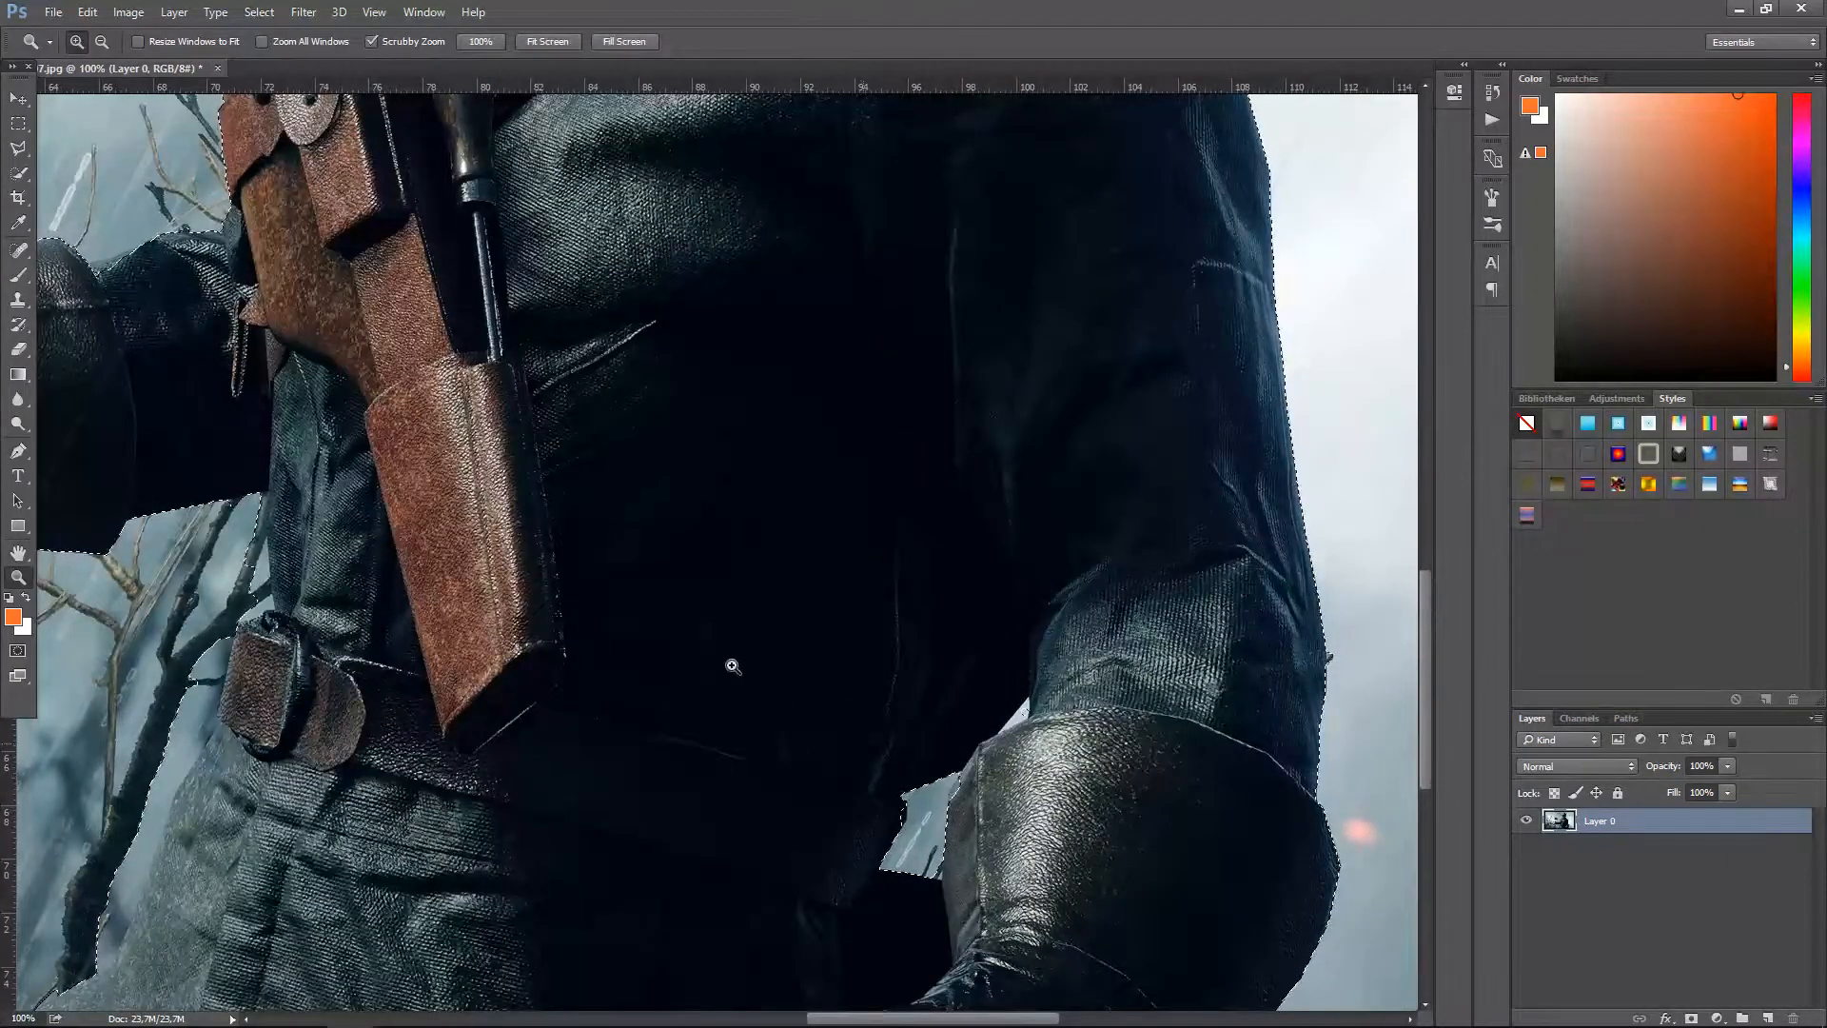
{"action": "left_click", "coordinate": [18, 173]}
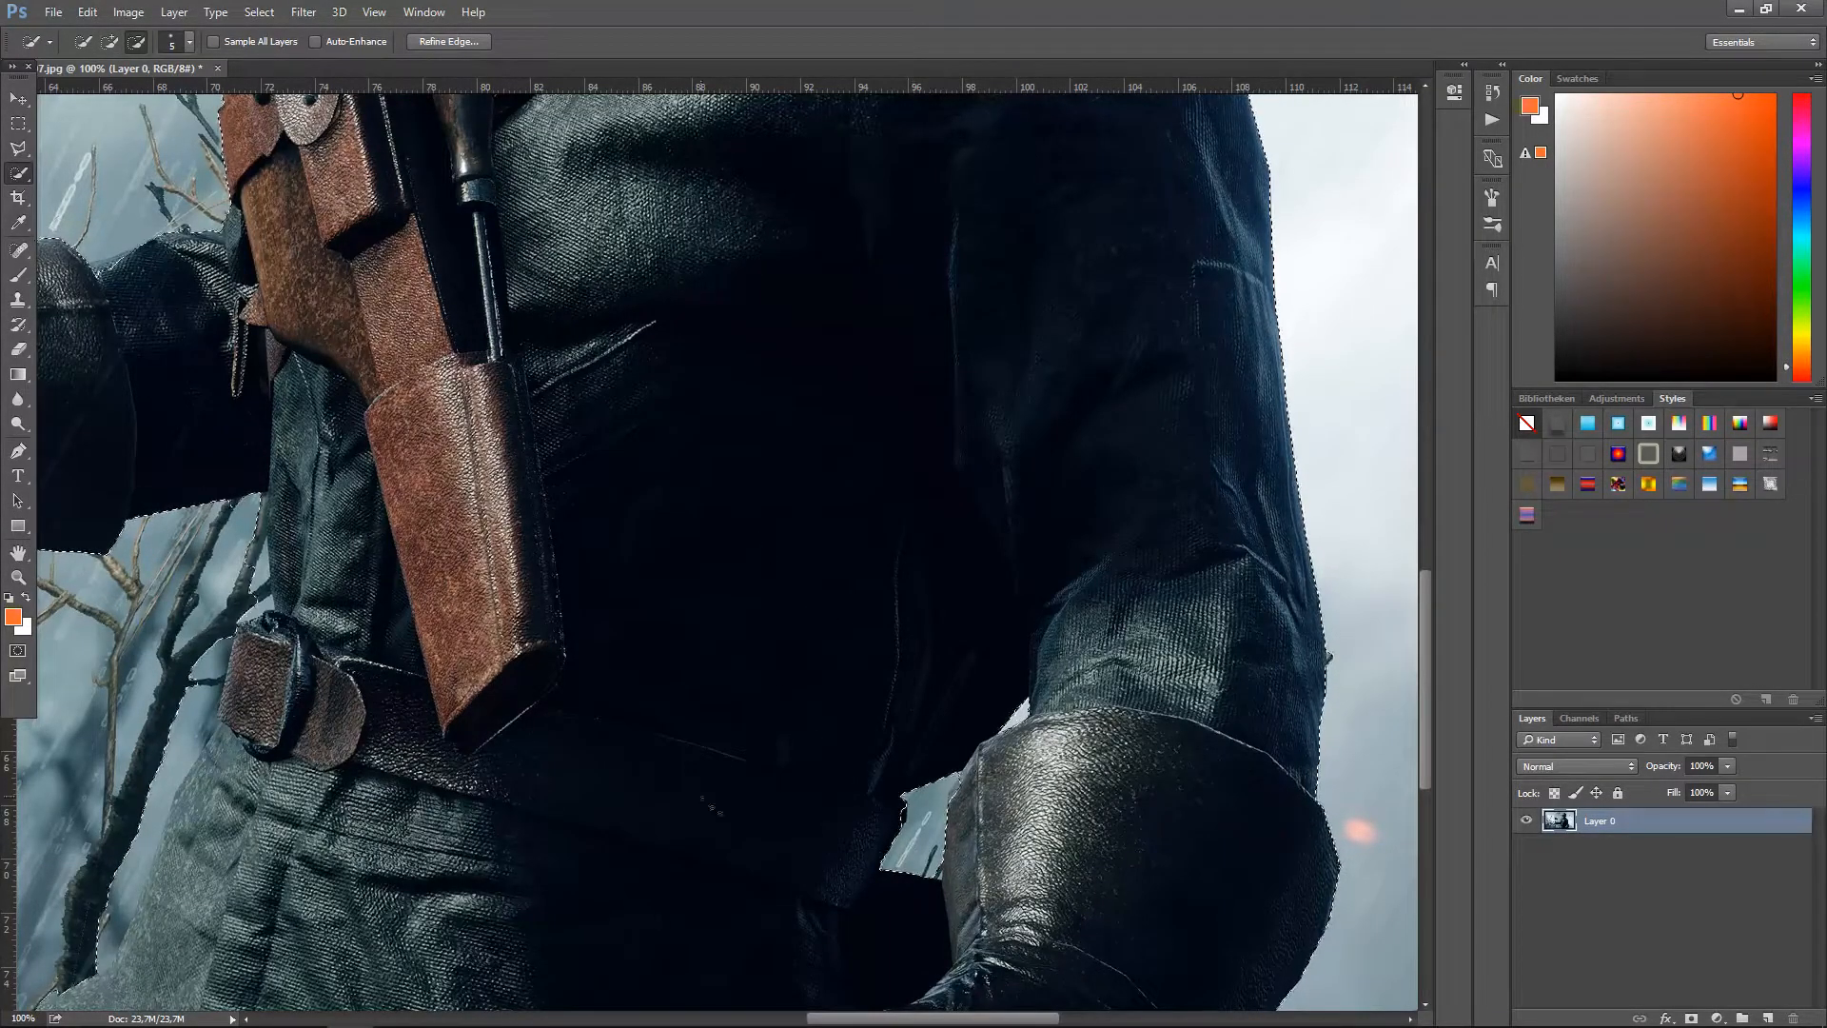
{"action": "left_click", "coordinate": [110, 41]}
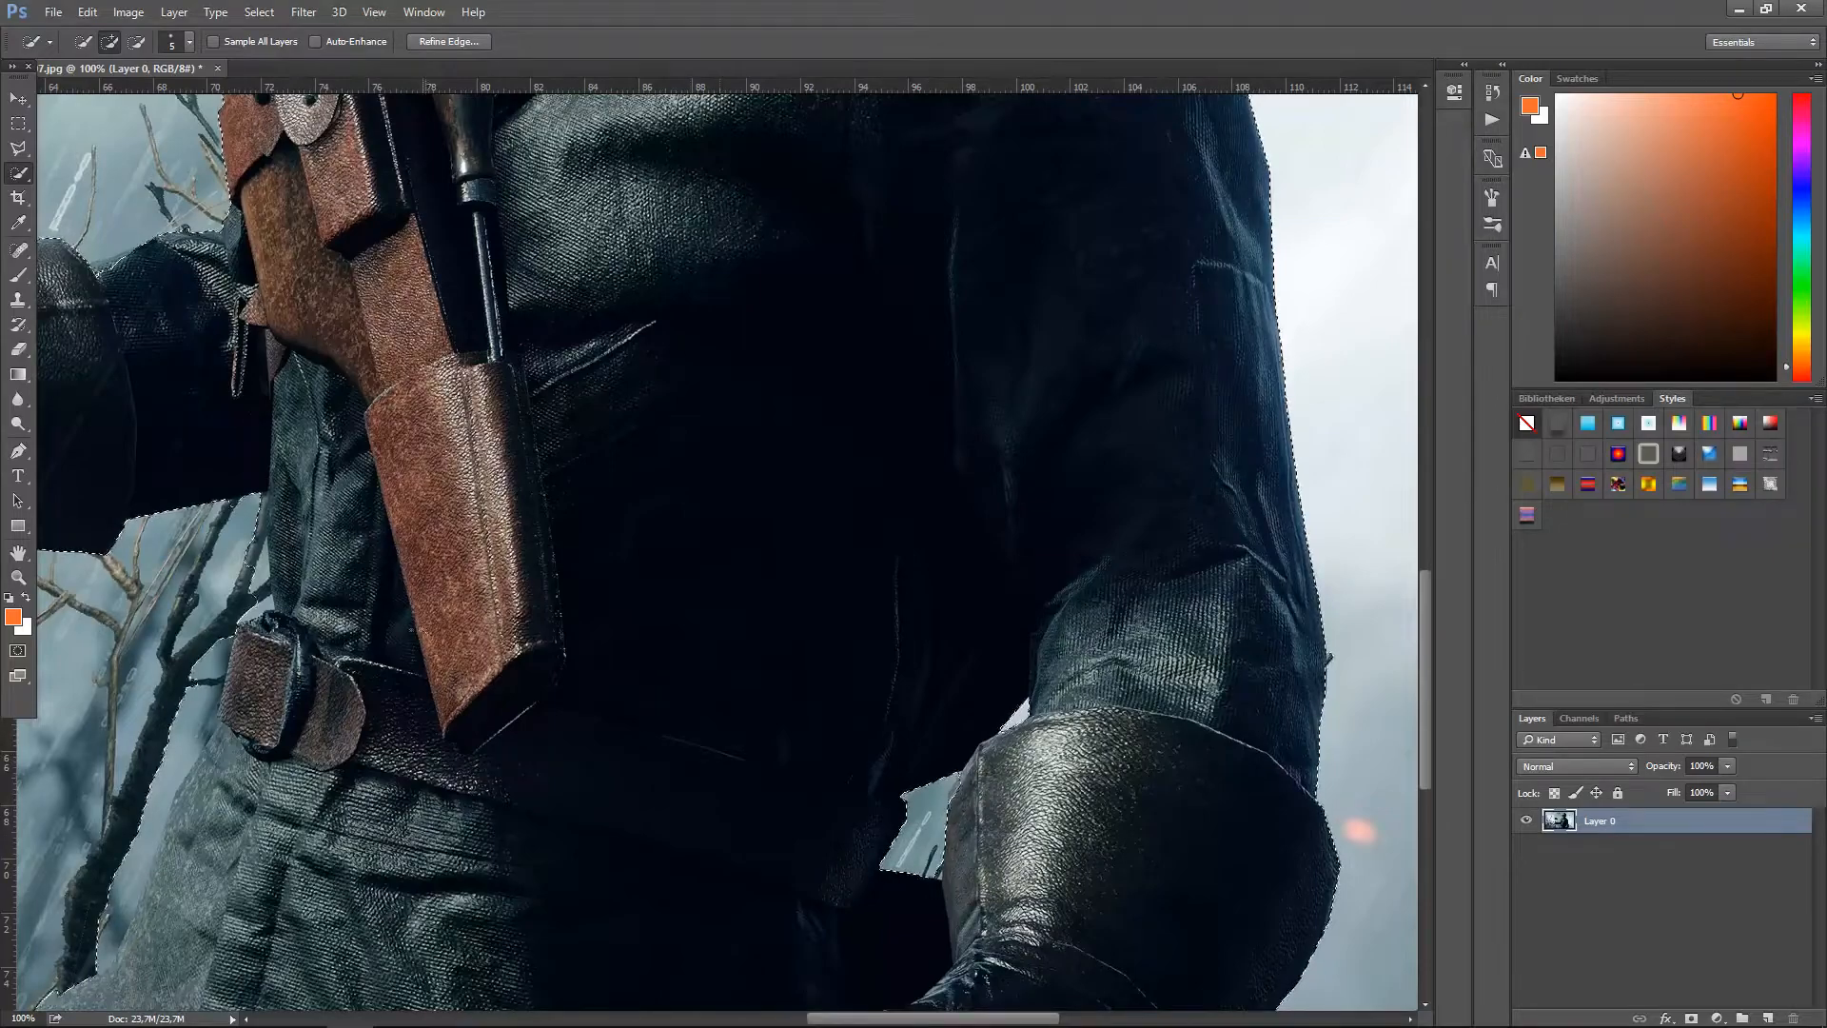
{"action": "left_click", "coordinate": [18, 577]}
{"action": "left_click", "coordinate": [604, 518], "text": "alt"}
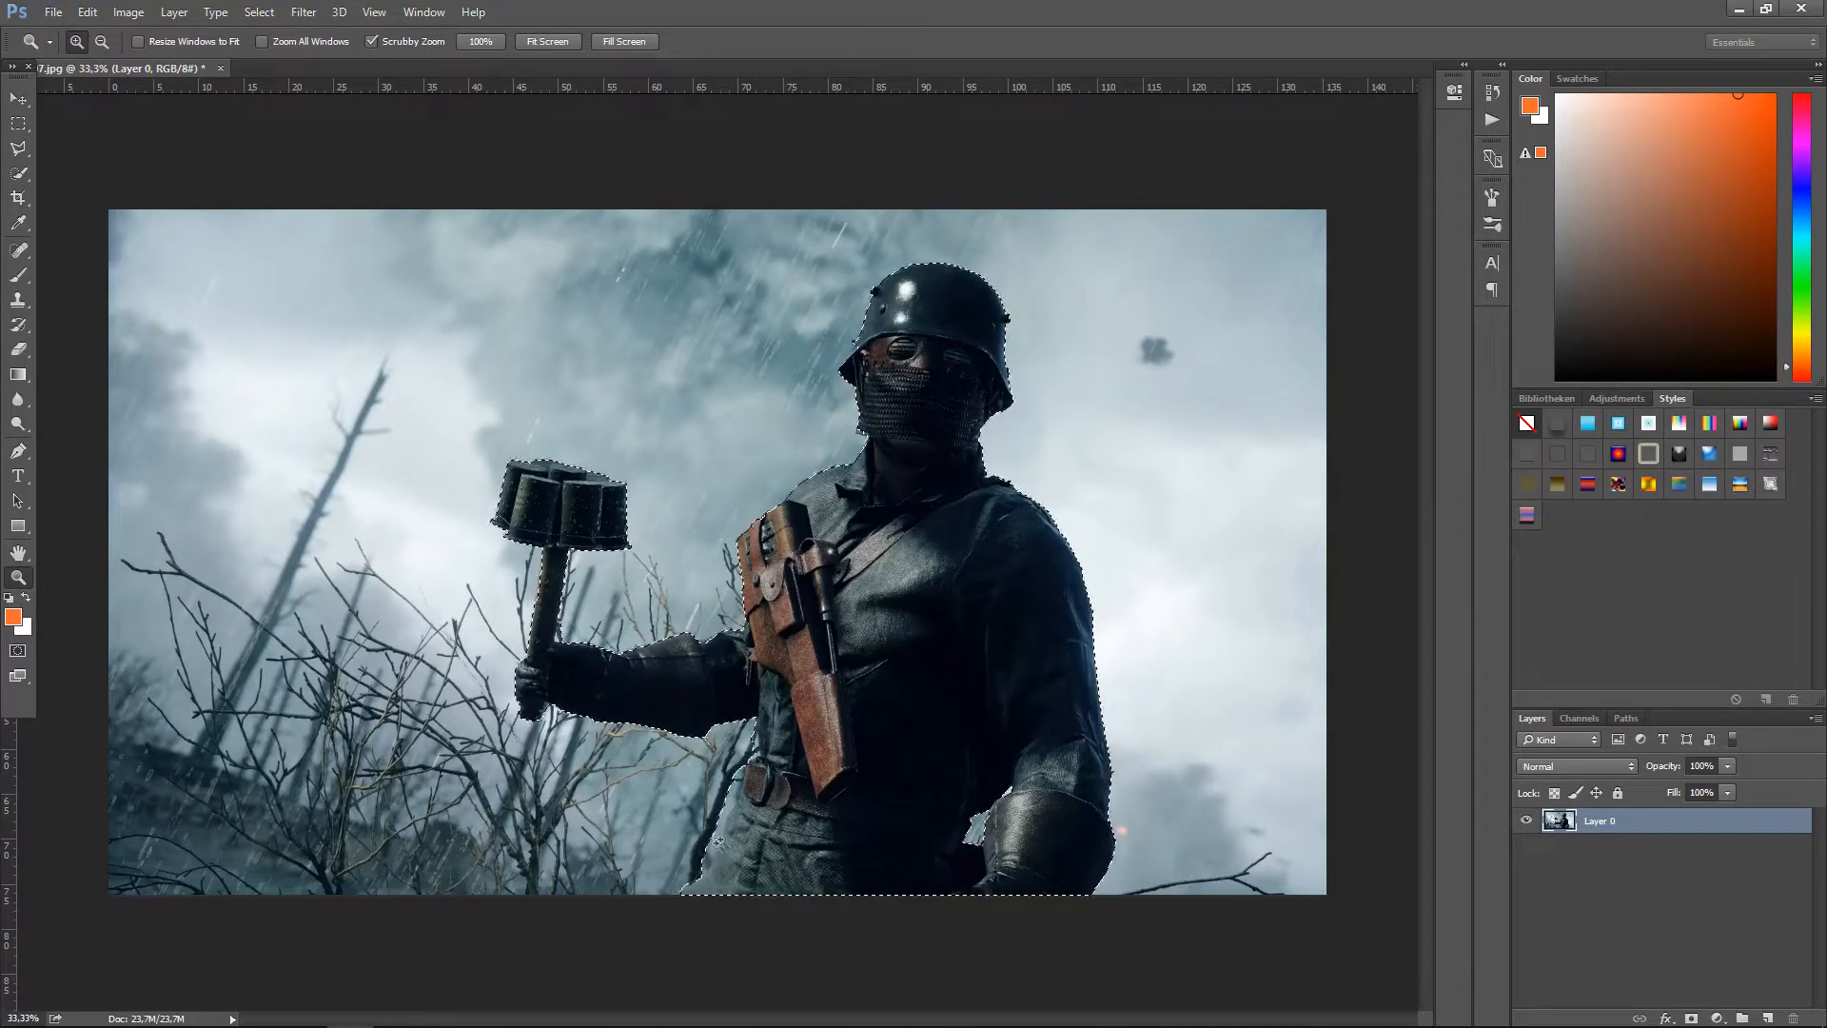
{"action": "left_click", "coordinate": [742, 819]}
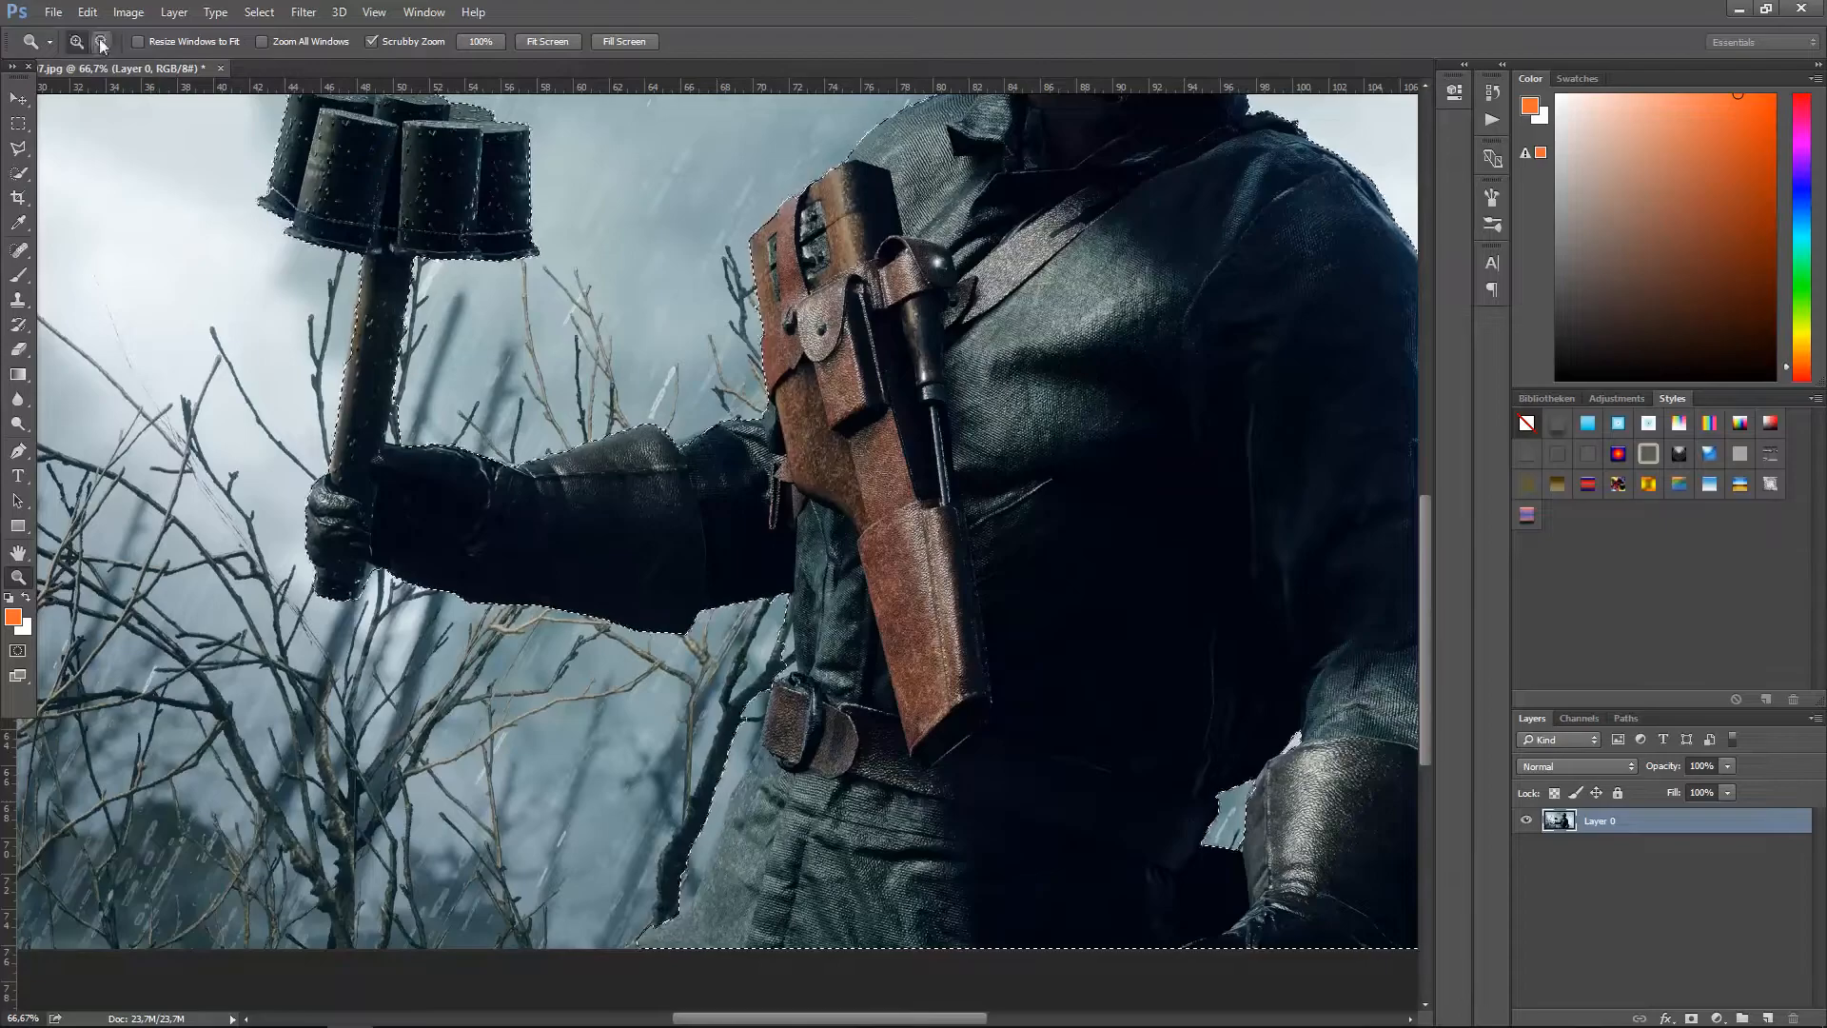
{"action": "left_click", "coordinate": [18, 173]}
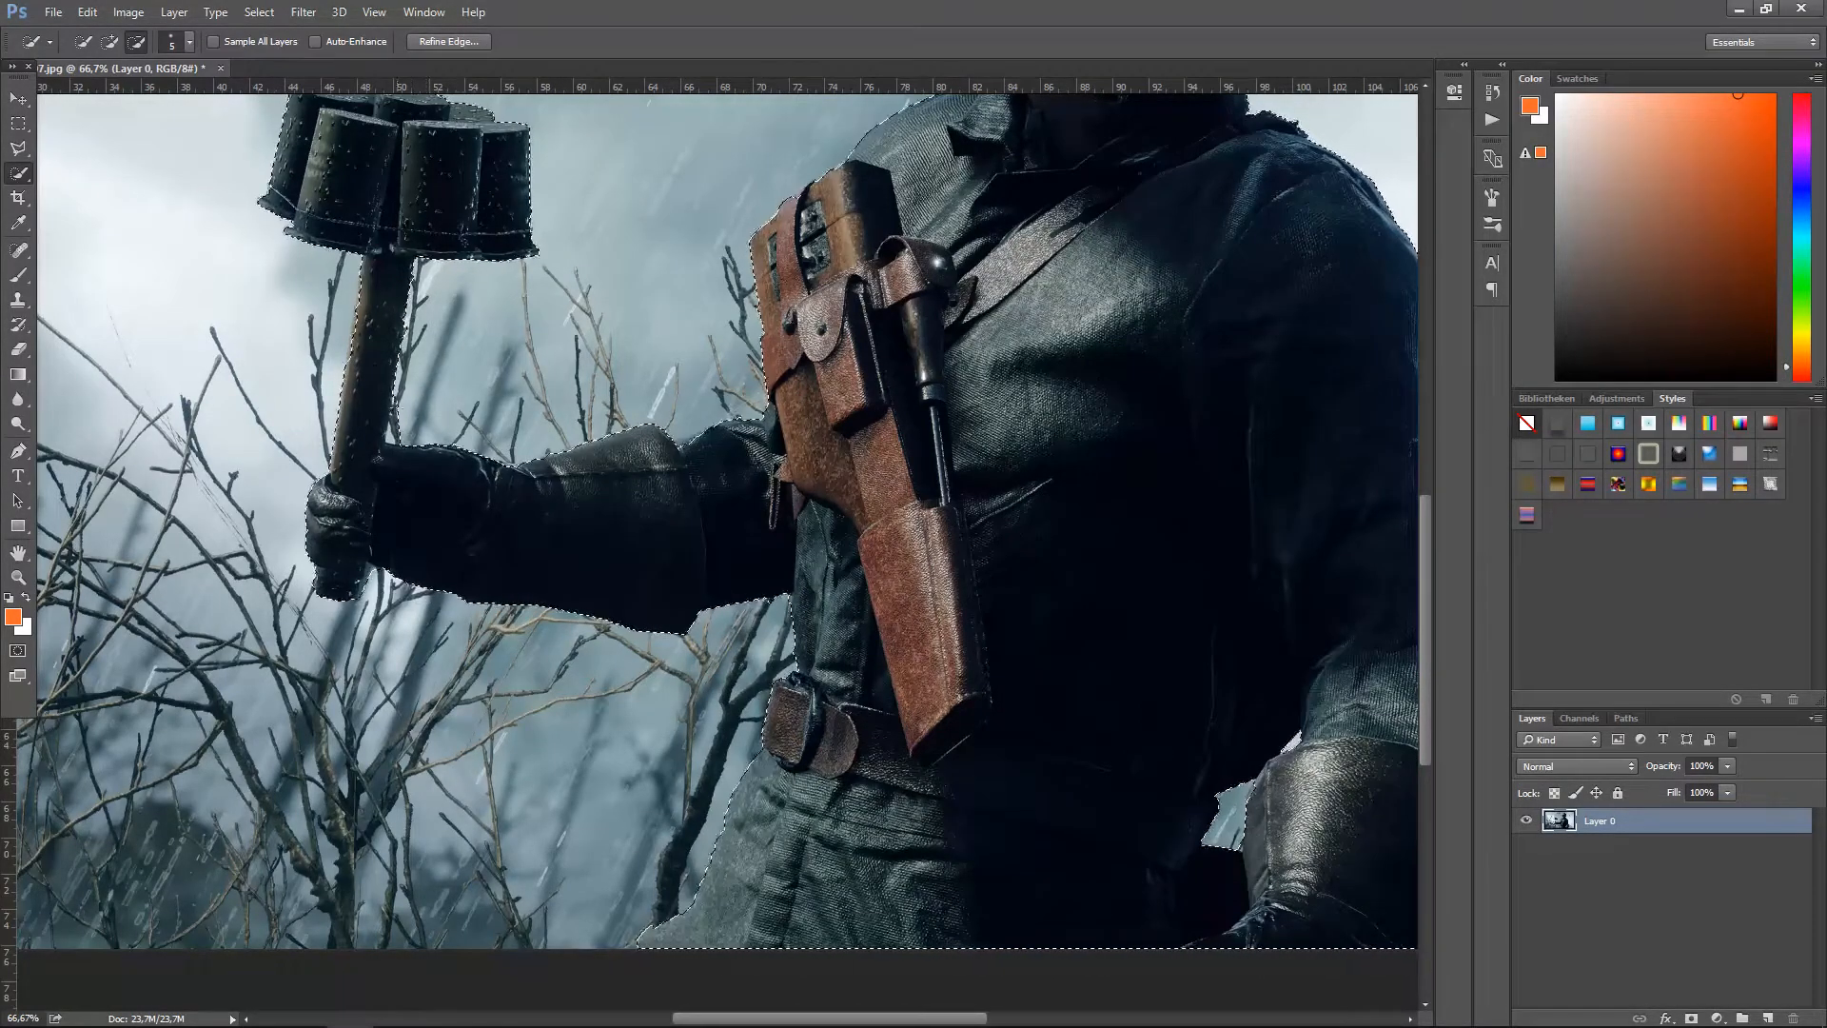
Step: Add the missing strip along the lighter wooden edge of the grenade handle to the selection
{"action": "key", "text": "z"}
{"action": "left_click", "coordinate": [333, 431], "text": "alt"}
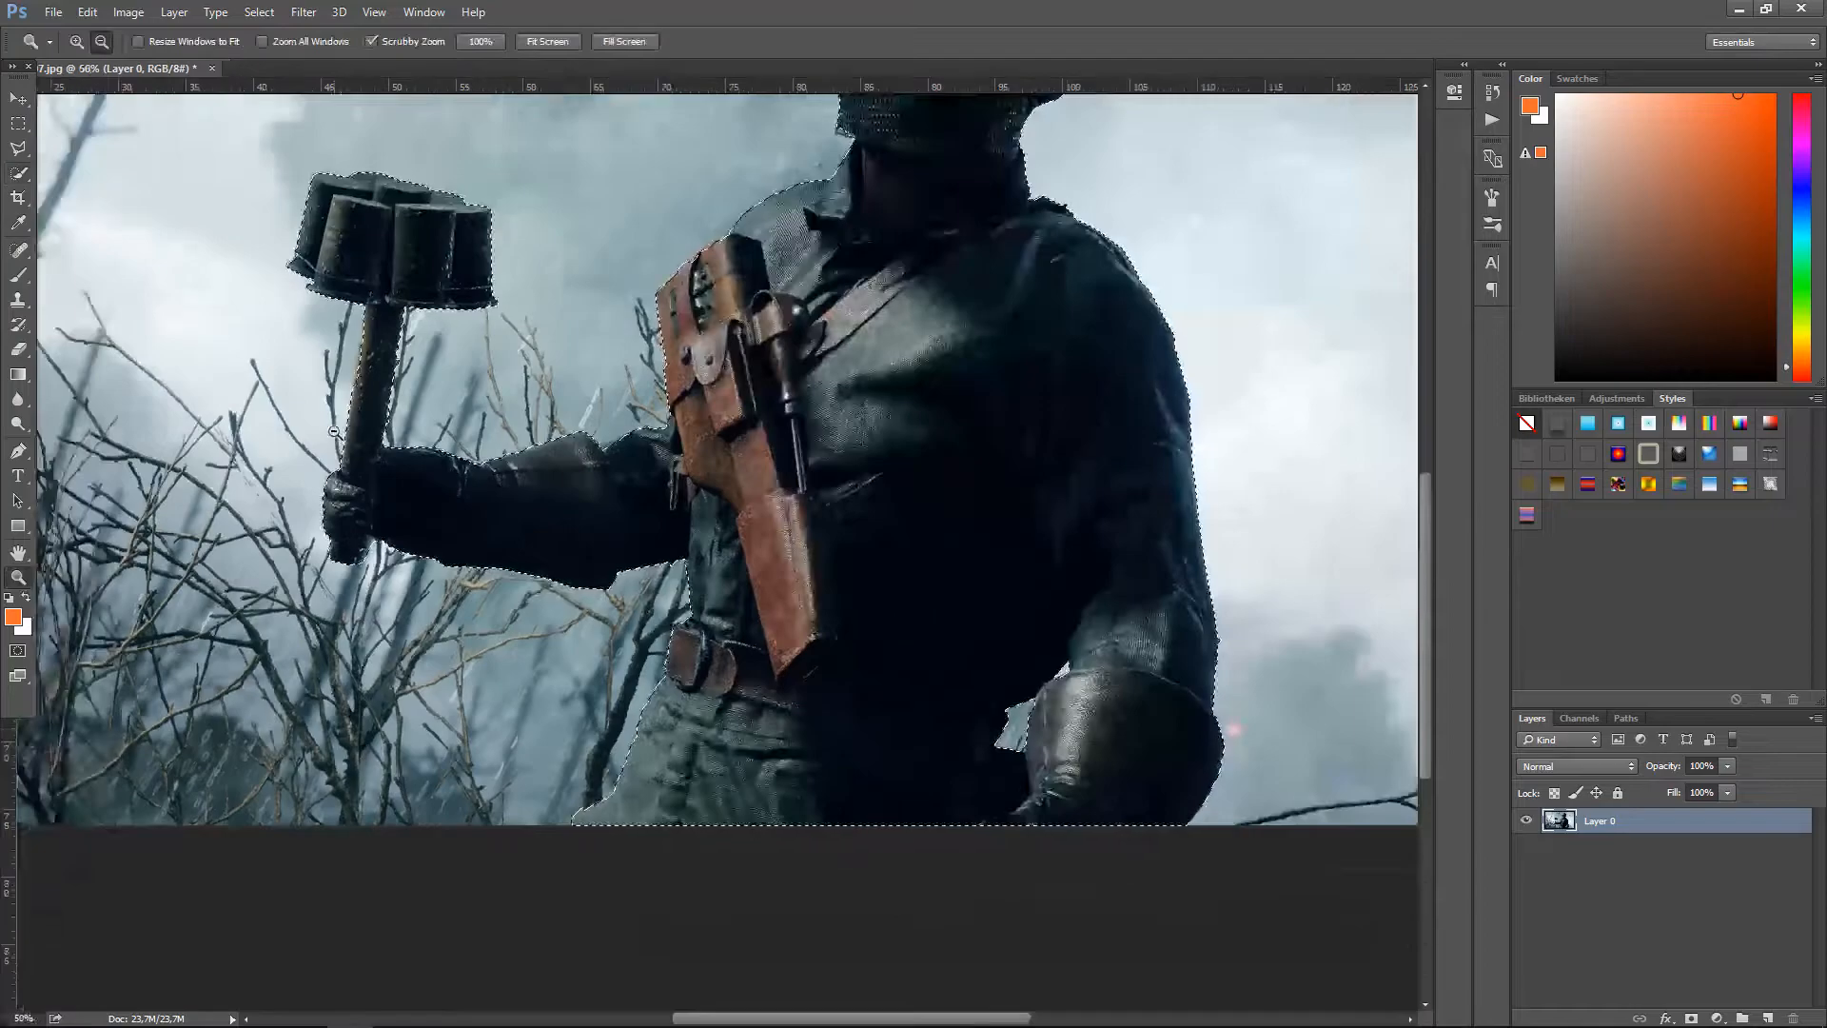
{"action": "left_click", "coordinate": [333, 431]}
{"action": "left_click", "coordinate": [545, 624], "text": "alt"}
{"action": "left_click", "coordinate": [545, 623], "text": "alt"}
{"action": "left_click", "coordinate": [545, 623], "text": "alt"}
{"action": "left_click", "coordinate": [545, 624], "text": "alt"}
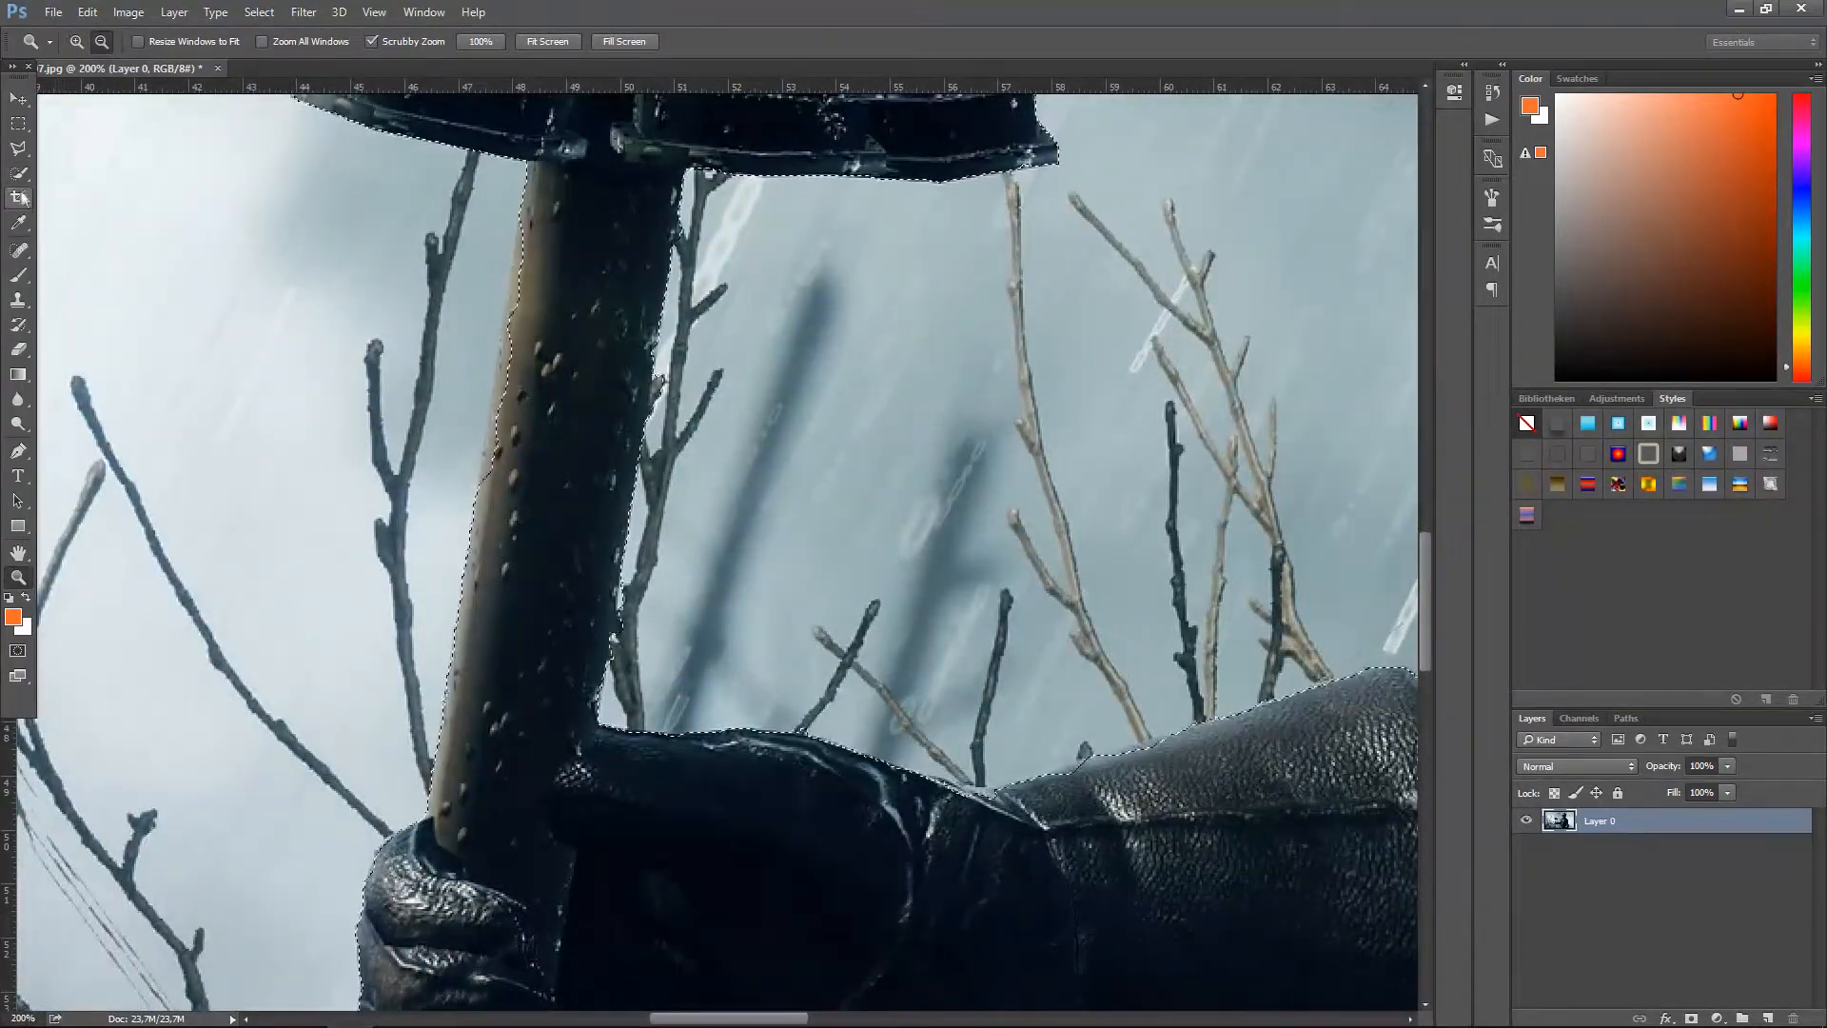
{"action": "key", "text": "w"}
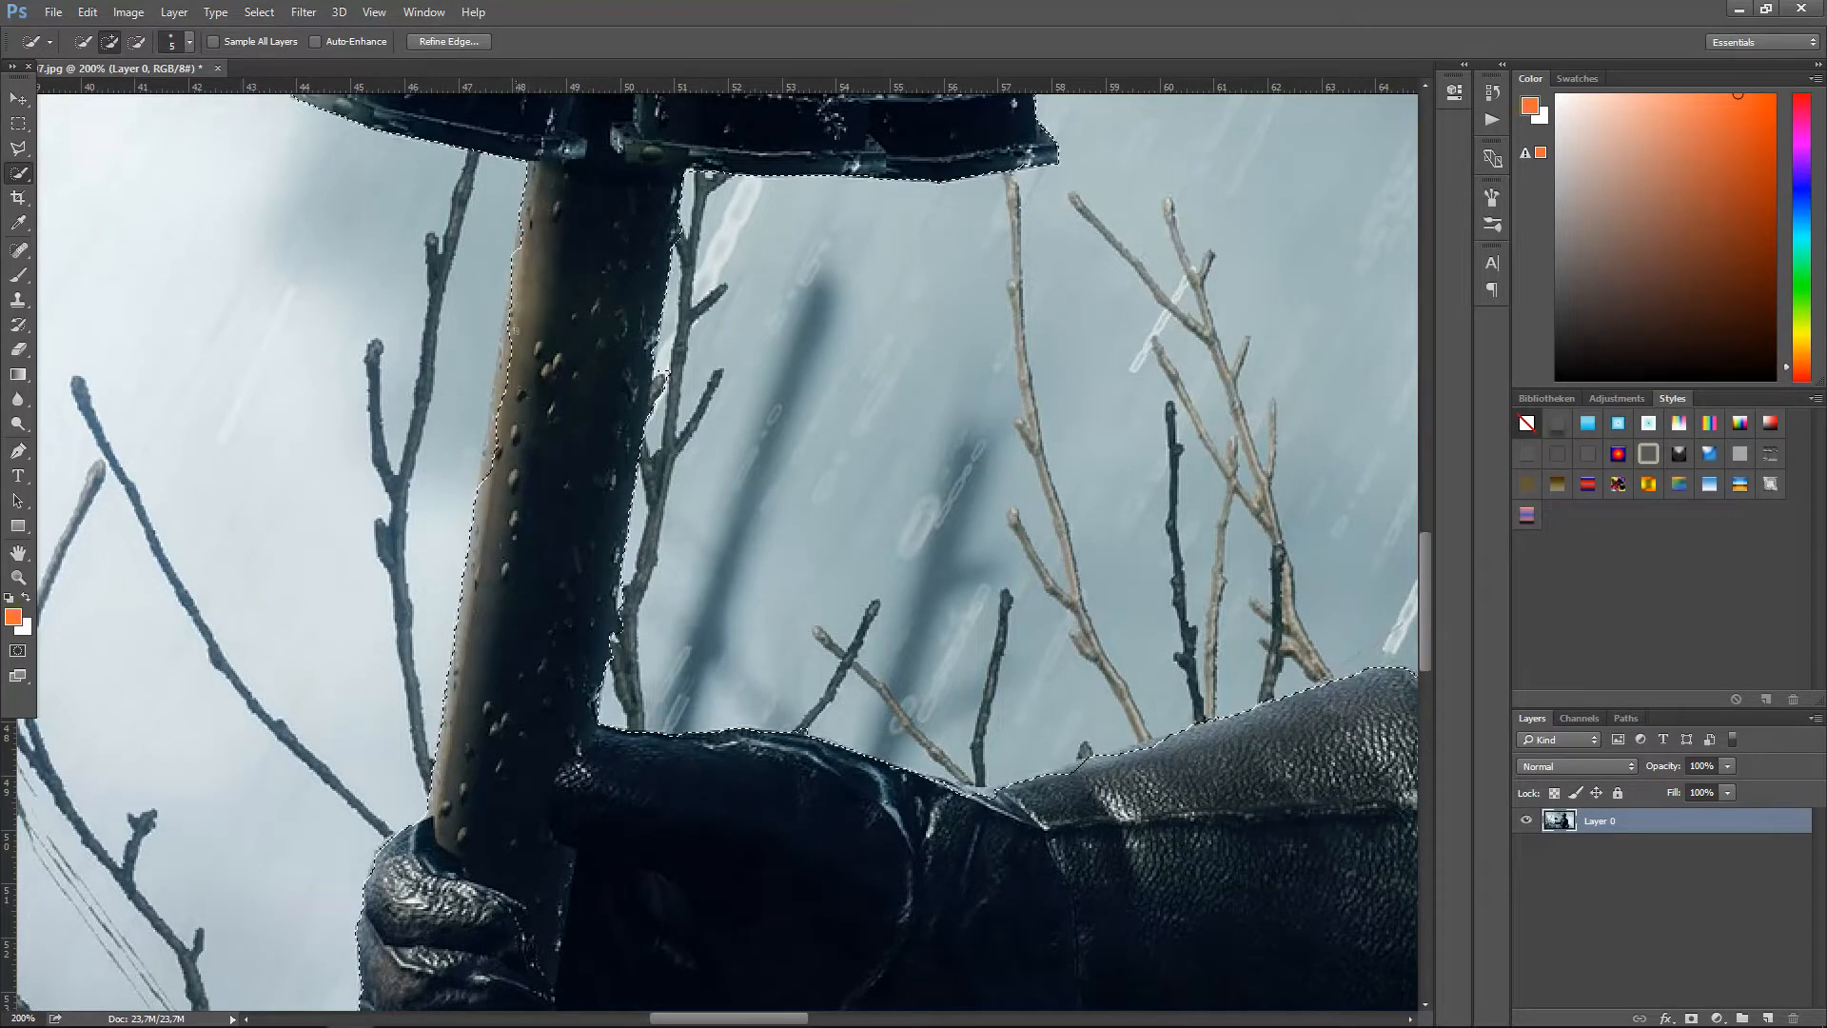
{"action": "left_click_drag", "start_coordinate": [492, 454], "coordinate": [496, 289]}
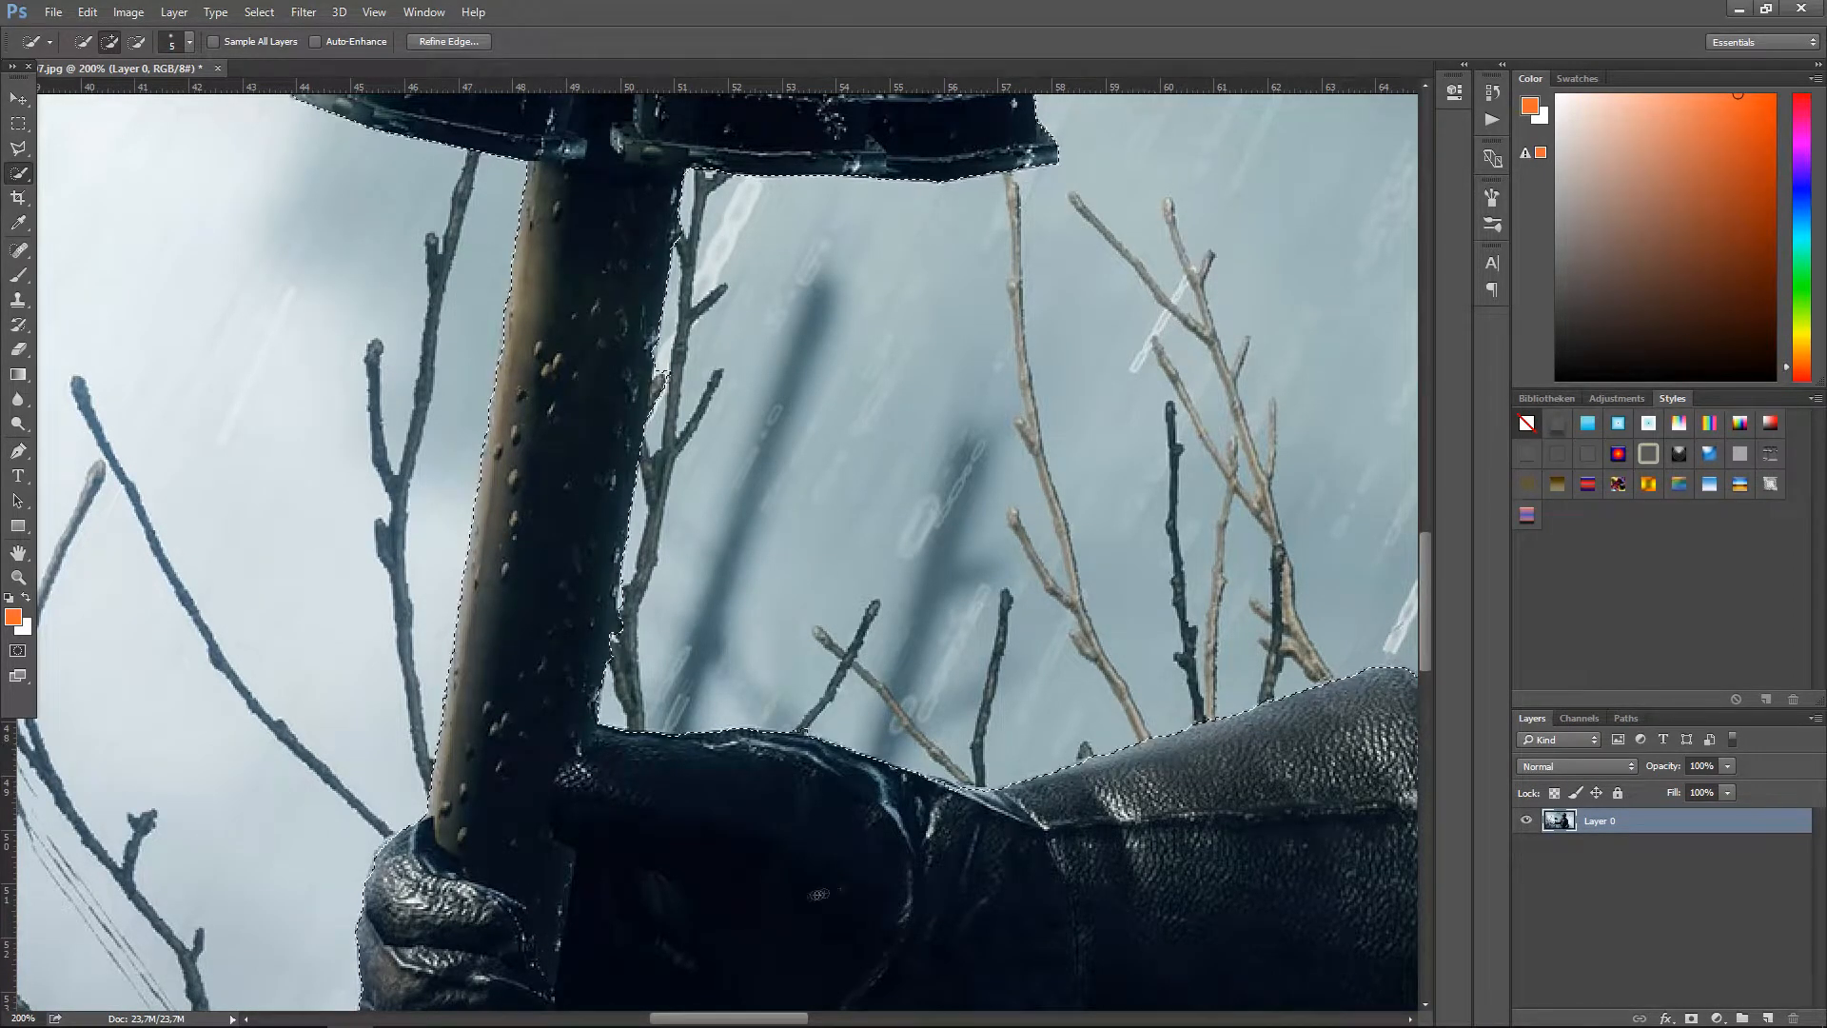
Step: Check the selection outline along the holster, shoulder, chainmail mask, helmet and lowered glove, and return to the full image view
{"action": "scroll", "coordinate": [888, 870], "scroll_direction": "up", "scroll_amount": 5}
{"action": "scroll", "coordinate": [669, 804], "scroll_direction": "down", "scroll_amount": 2}
{"action": "scroll", "coordinate": [742, 894], "scroll_direction": "right", "scroll_amount": 6}
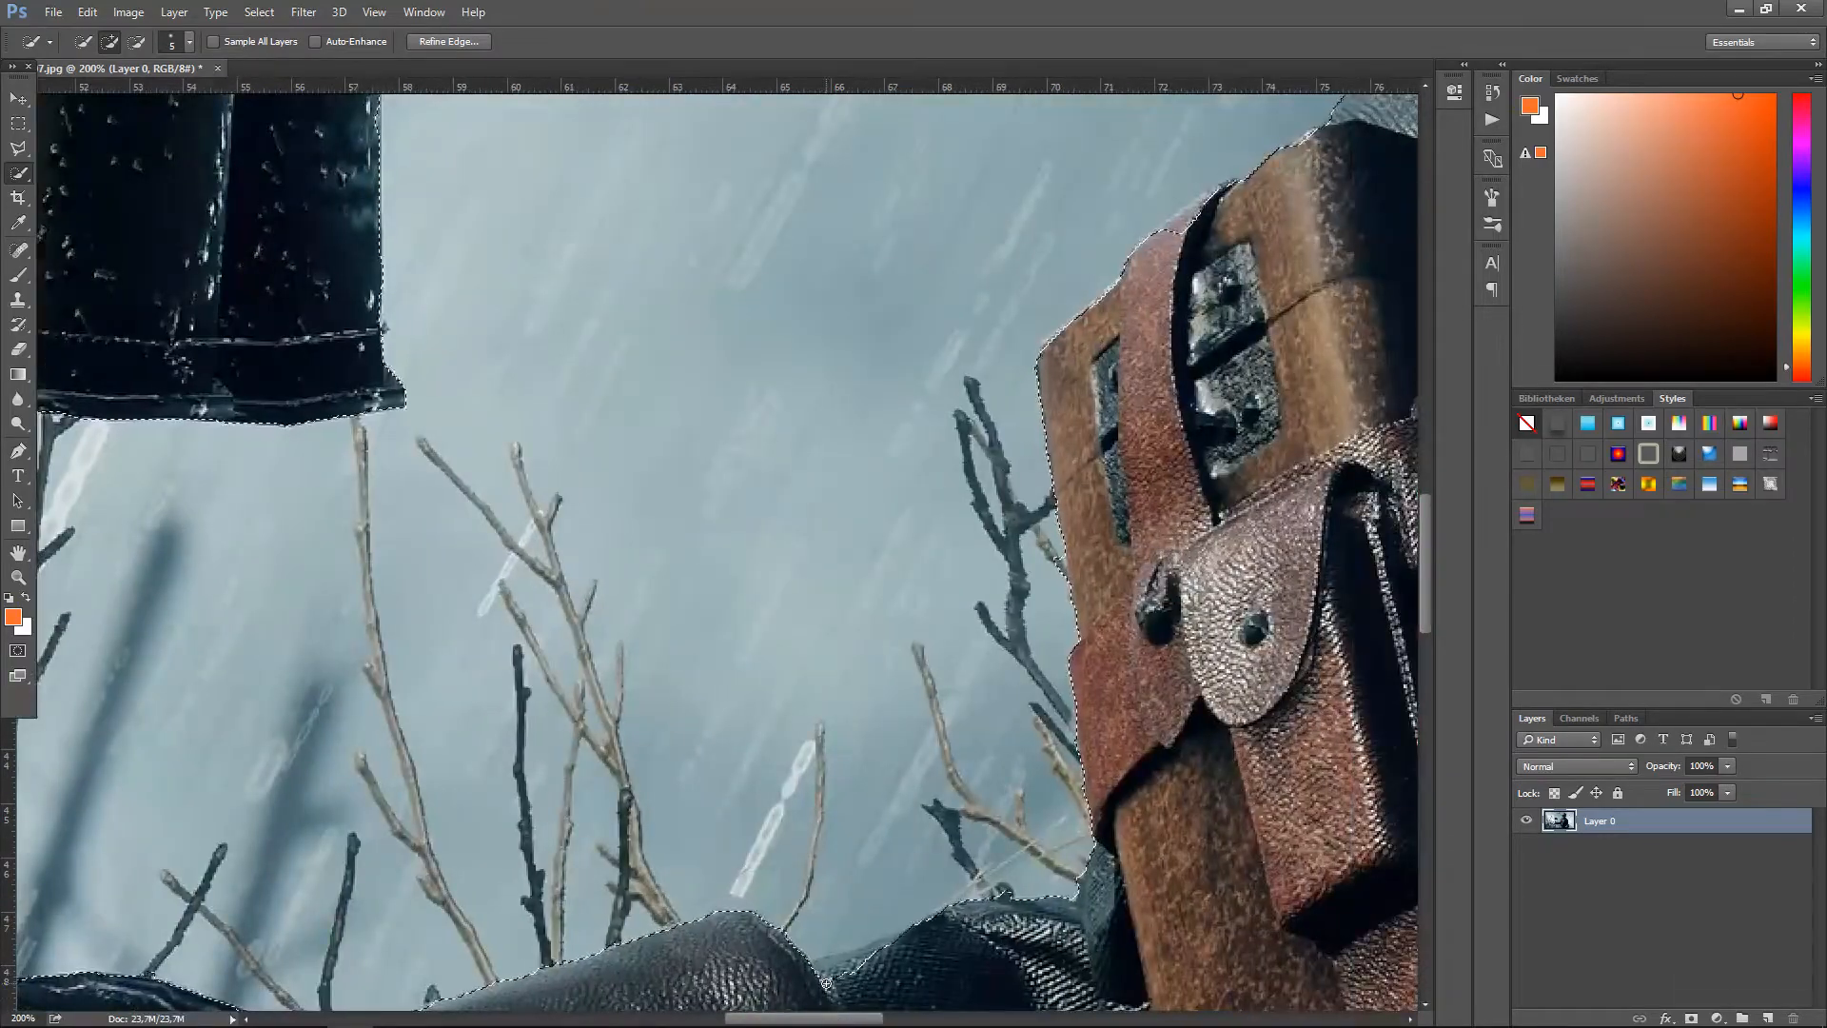
{"action": "scroll", "coordinate": [931, 1011], "scroll_direction": "right", "scroll_amount": 6}
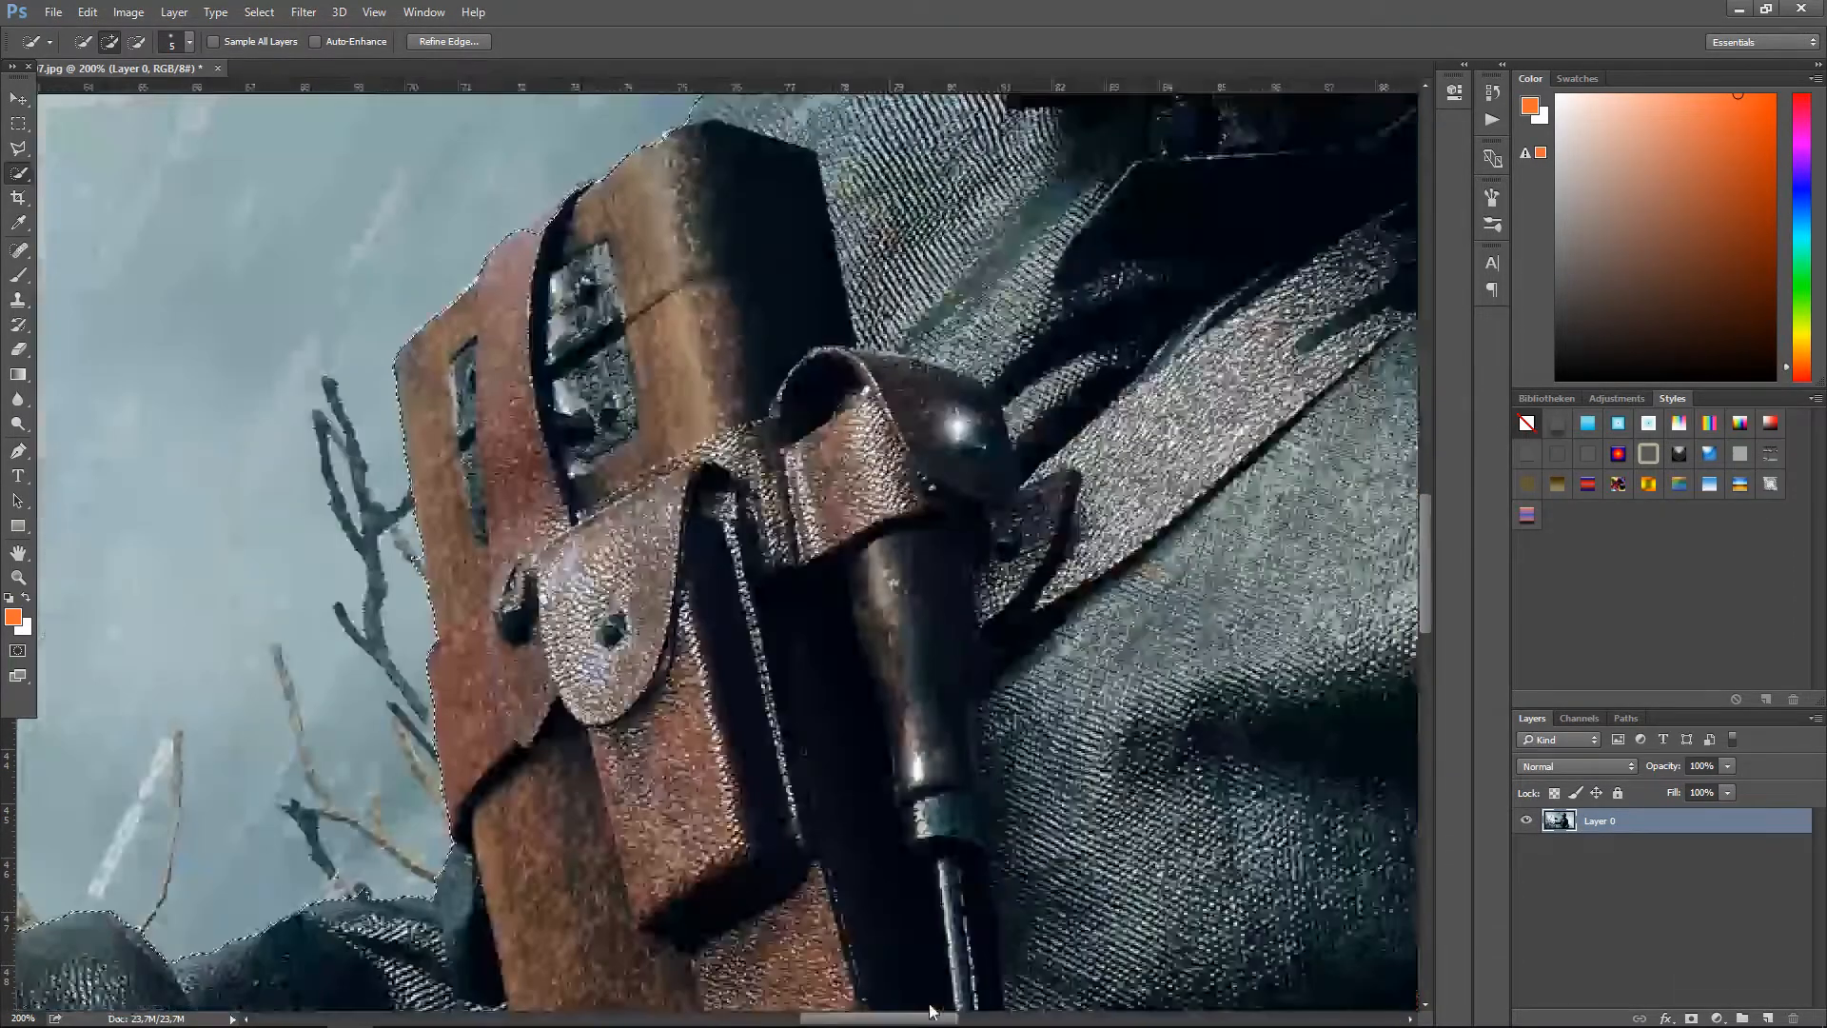
{"action": "scroll", "coordinate": [931, 1010], "scroll_direction": "up", "scroll_amount": 2}
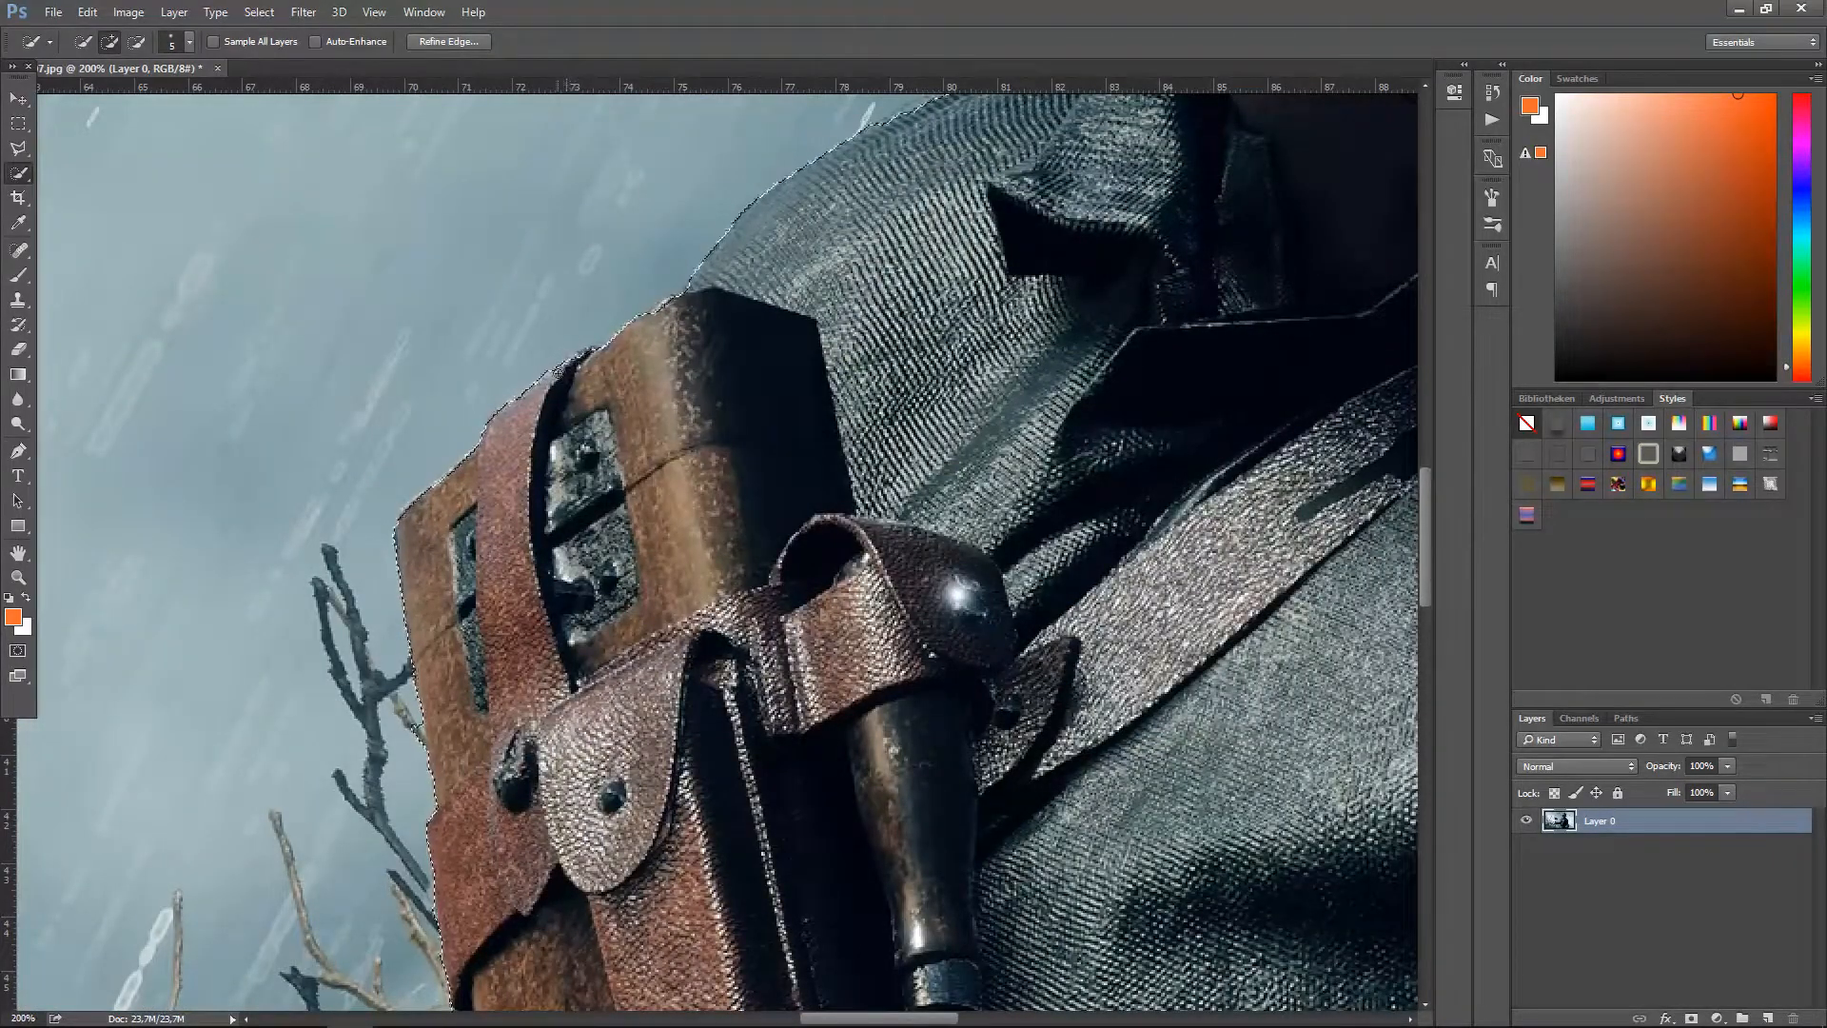
{"action": "scroll", "coordinate": [1427, 500], "scroll_direction": "up", "scroll_amount": 4}
{"action": "scroll", "coordinate": [1427, 499], "scroll_direction": "right", "scroll_amount": 6}
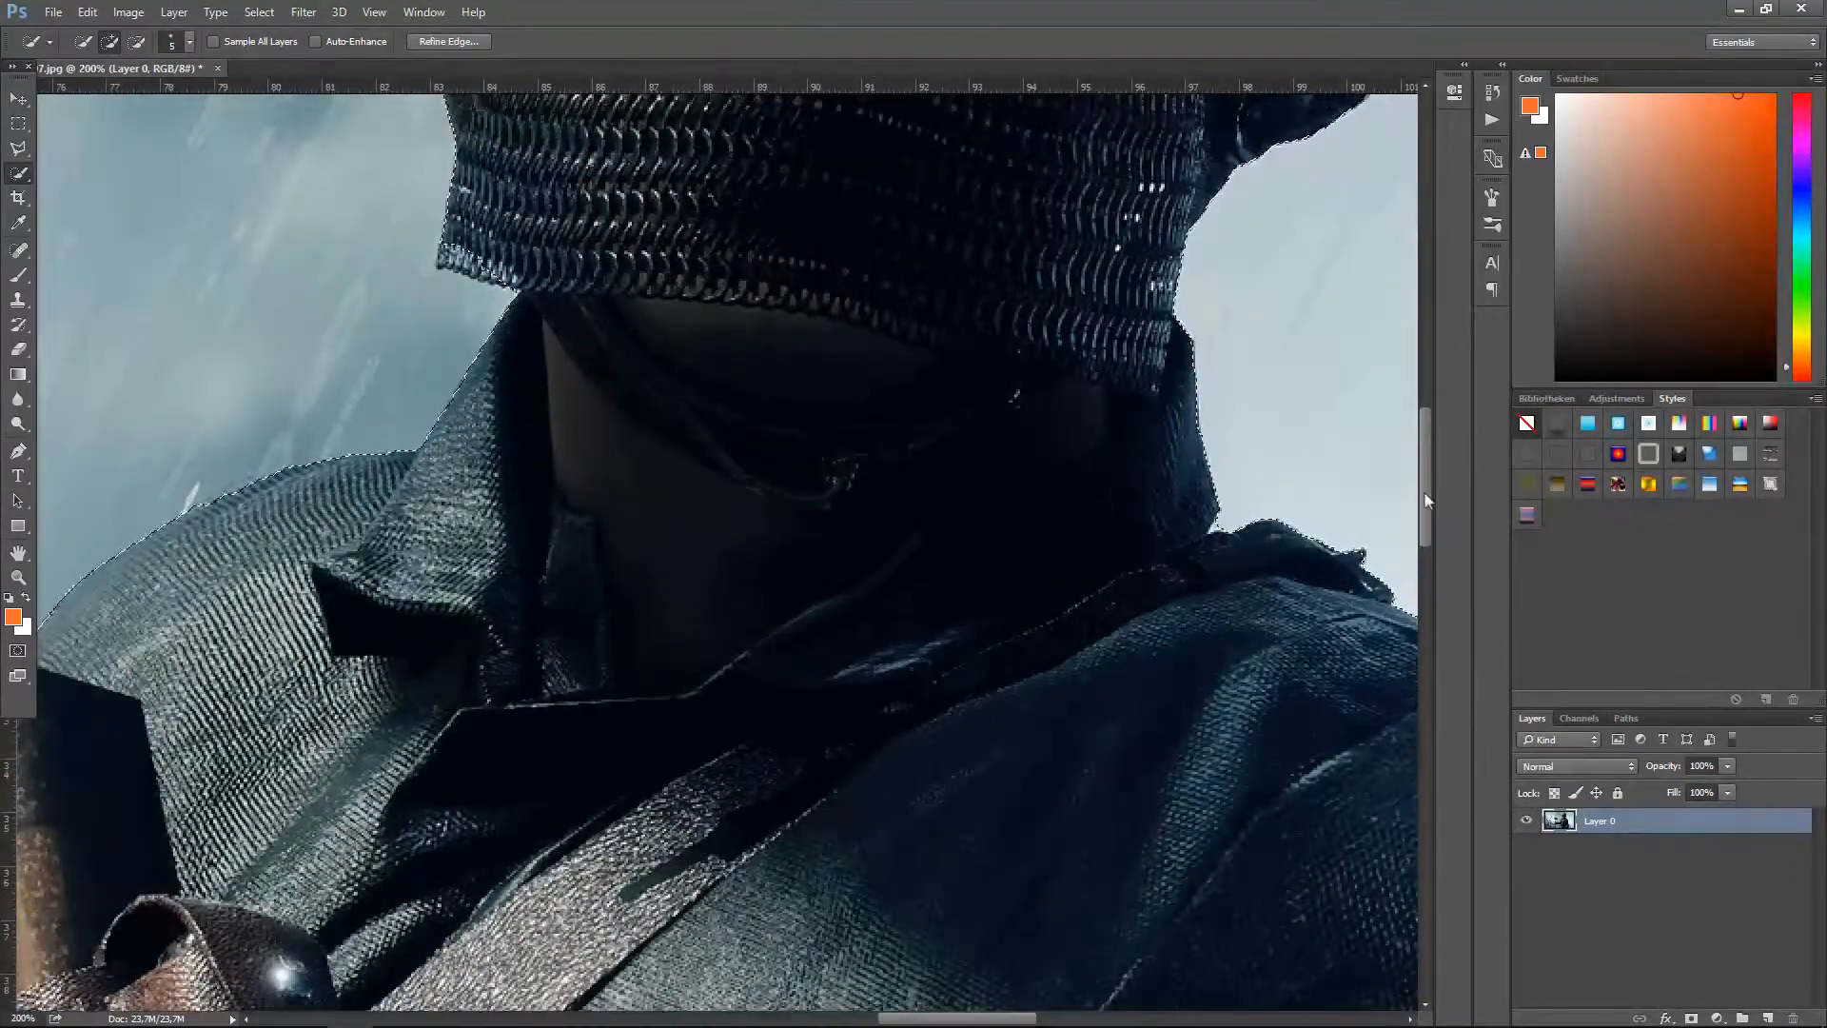
{"action": "left_click_drag", "start_coordinate": [1427, 500], "coordinate": [1429, 398]}
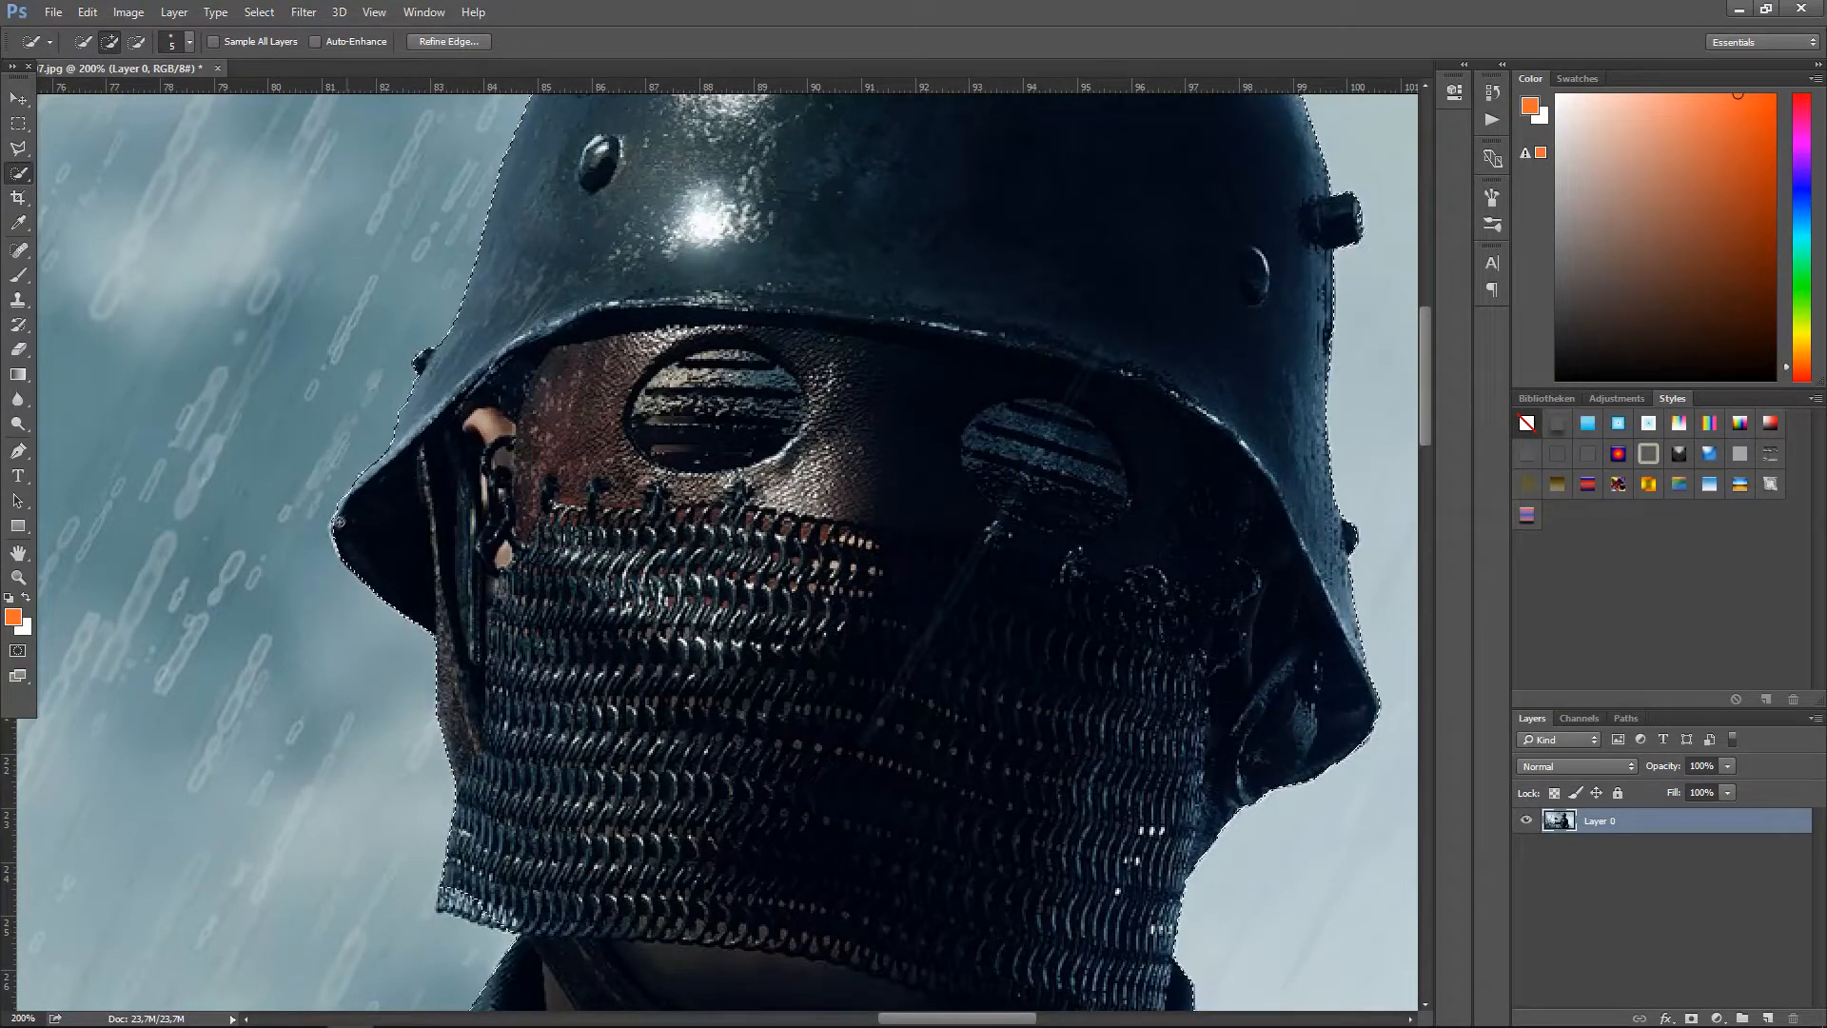
{"action": "scroll", "coordinate": [646, 400], "scroll_direction": "up", "scroll_amount": 4}
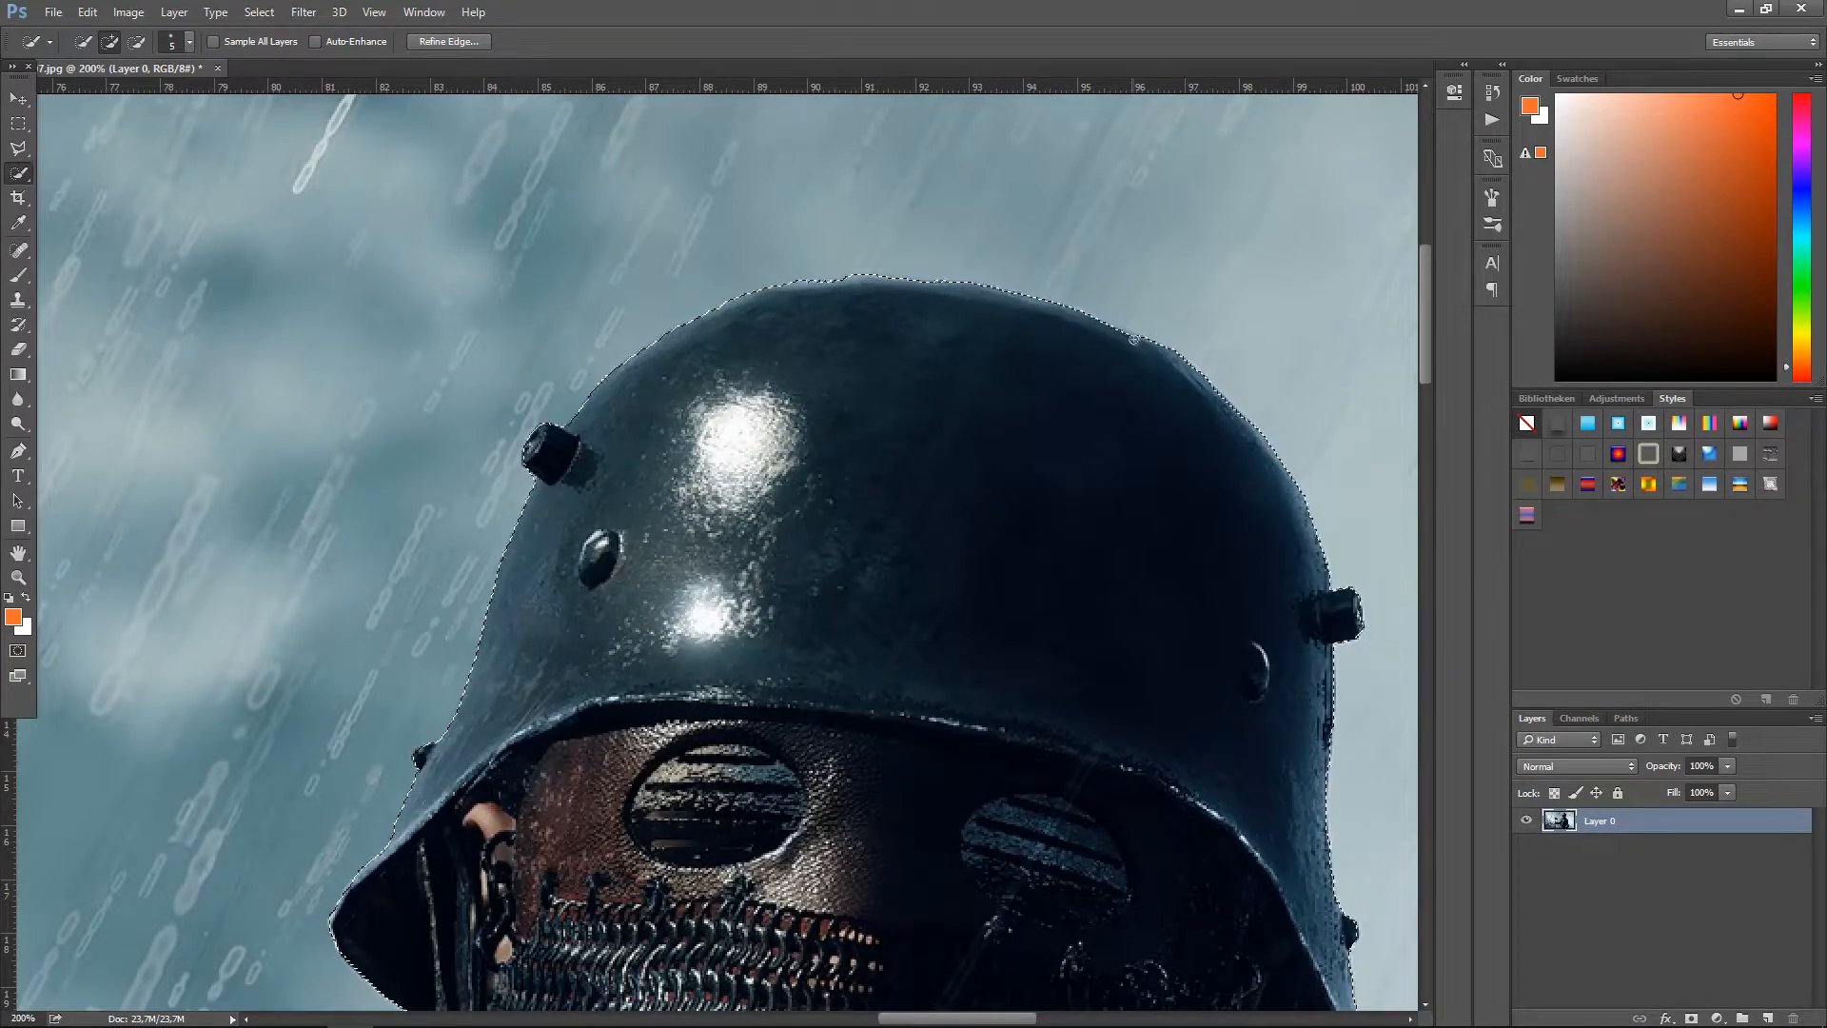
{"action": "scroll", "coordinate": [1285, 656], "scroll_direction": "down", "scroll_amount": 2}
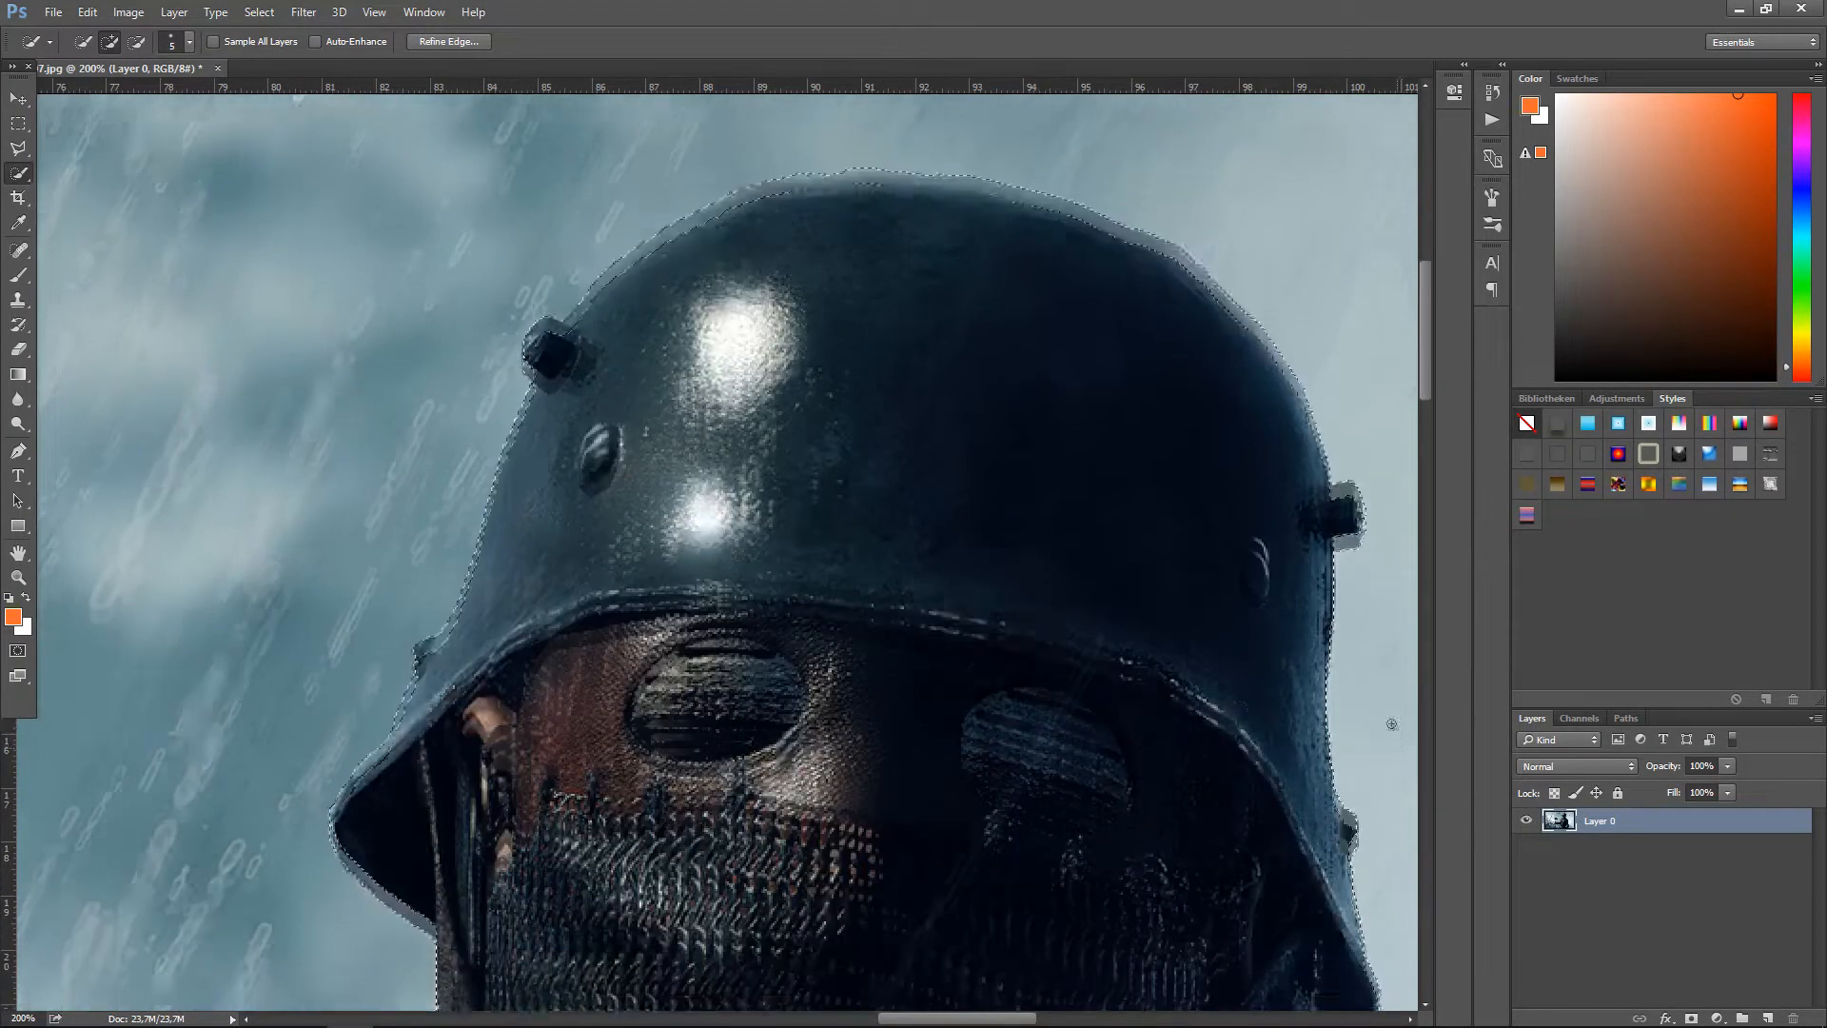
{"action": "left_click_drag", "start_coordinate": [1423, 367], "coordinate": [1422, 501]}
{"action": "left_click_drag", "start_coordinate": [916, 1016], "coordinate": [1006, 1017]}
{"action": "left_click_drag", "start_coordinate": [1423, 468], "coordinate": [1423, 846]}
{"action": "key", "text": "z"}
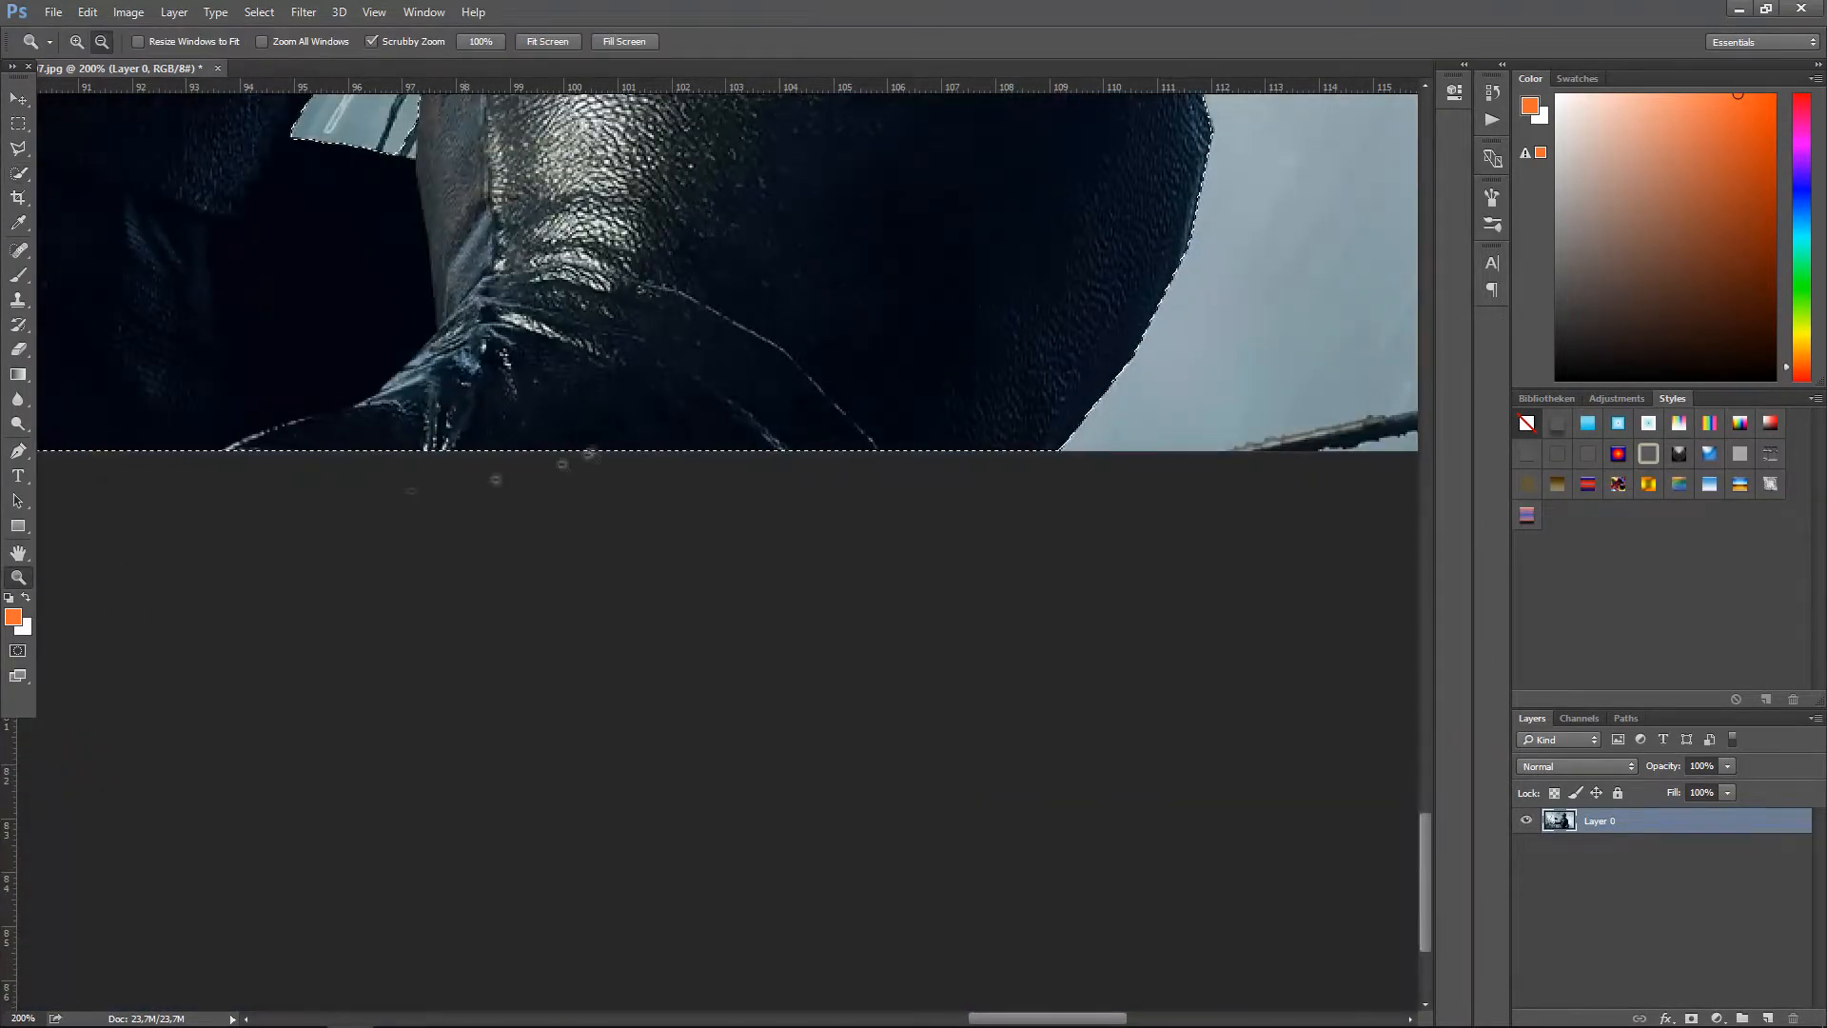
{"action": "left_click", "coordinate": [697, 398]}
{"action": "left_click", "coordinate": [701, 339], "text": "alt"}
{"action": "left_click", "coordinate": [647, 305], "text": "alt"}
{"action": "left_click", "coordinate": [477, 209], "text": "alt"}
{"action": "left_click", "coordinate": [618, 399], "text": "alt"}
{"action": "left_click", "coordinate": [756, 576], "text": "alt"}
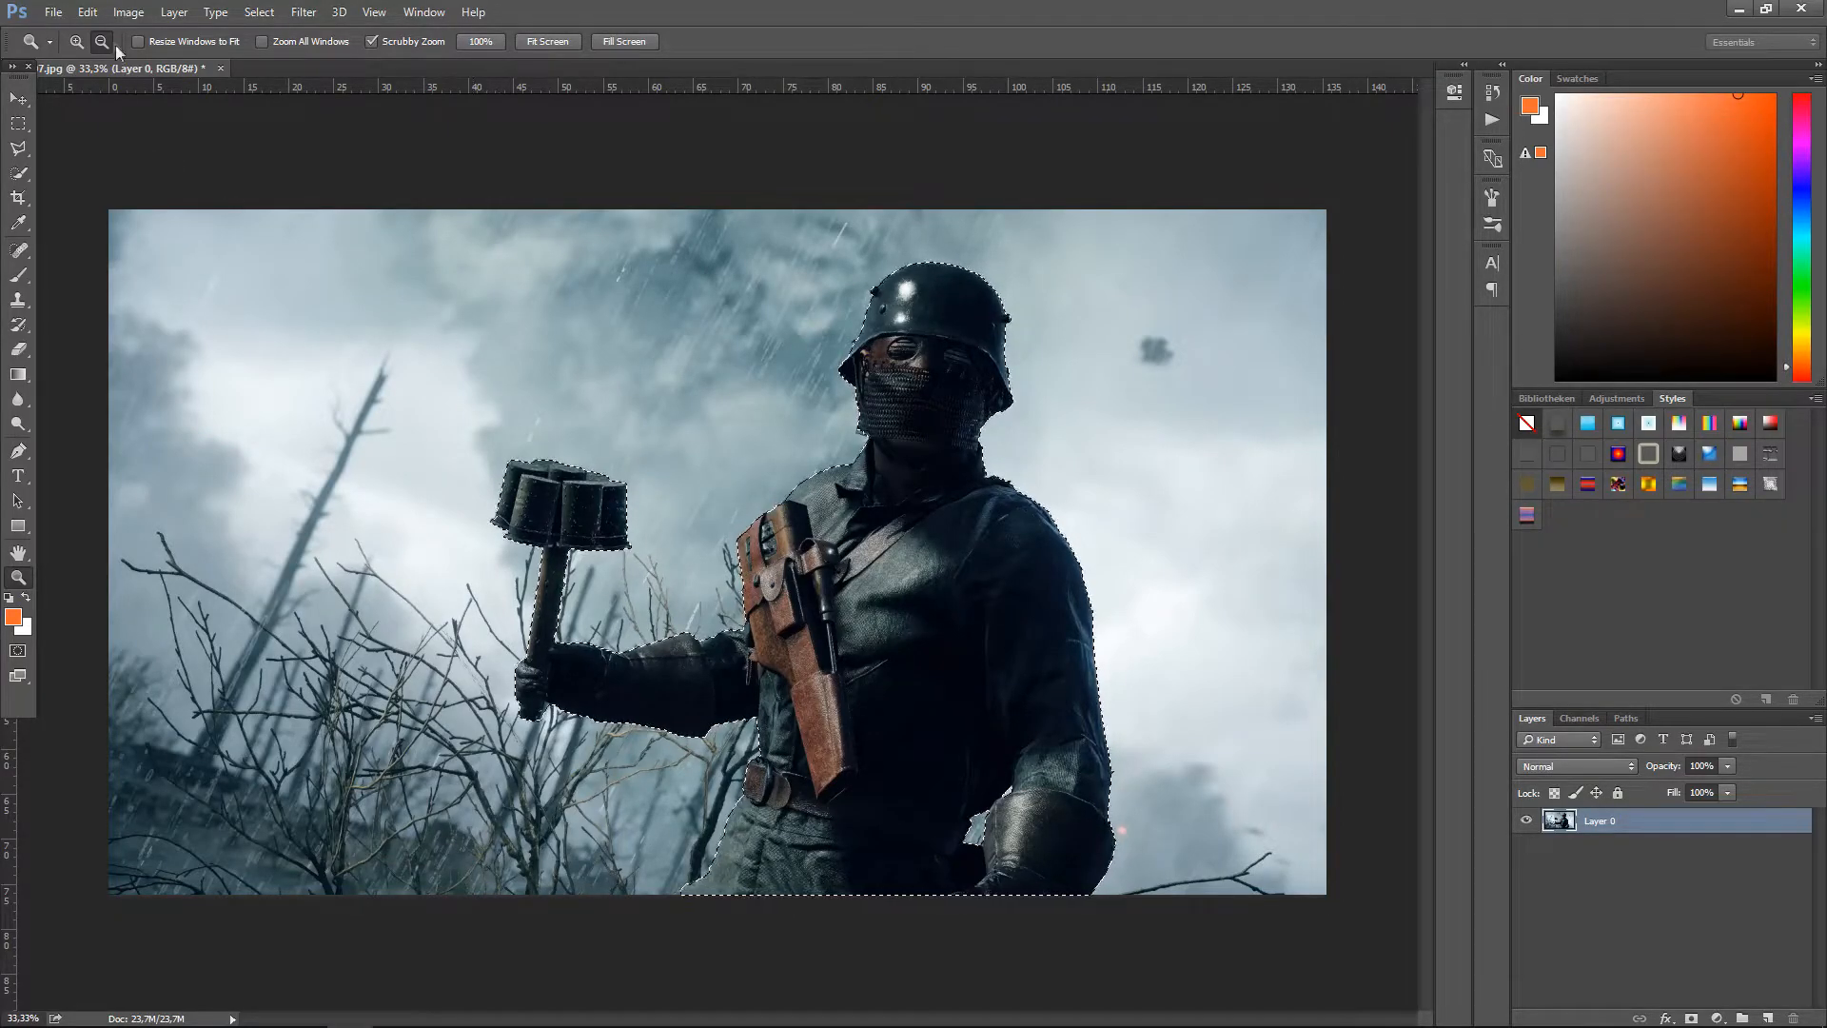
Step: Create a new 1920 × 1080 pixel document with transparent background and paste the copied soldier cutout into it
{"action": "left_click", "coordinate": [18, 101]}
{"action": "left_click", "coordinate": [53, 12]}
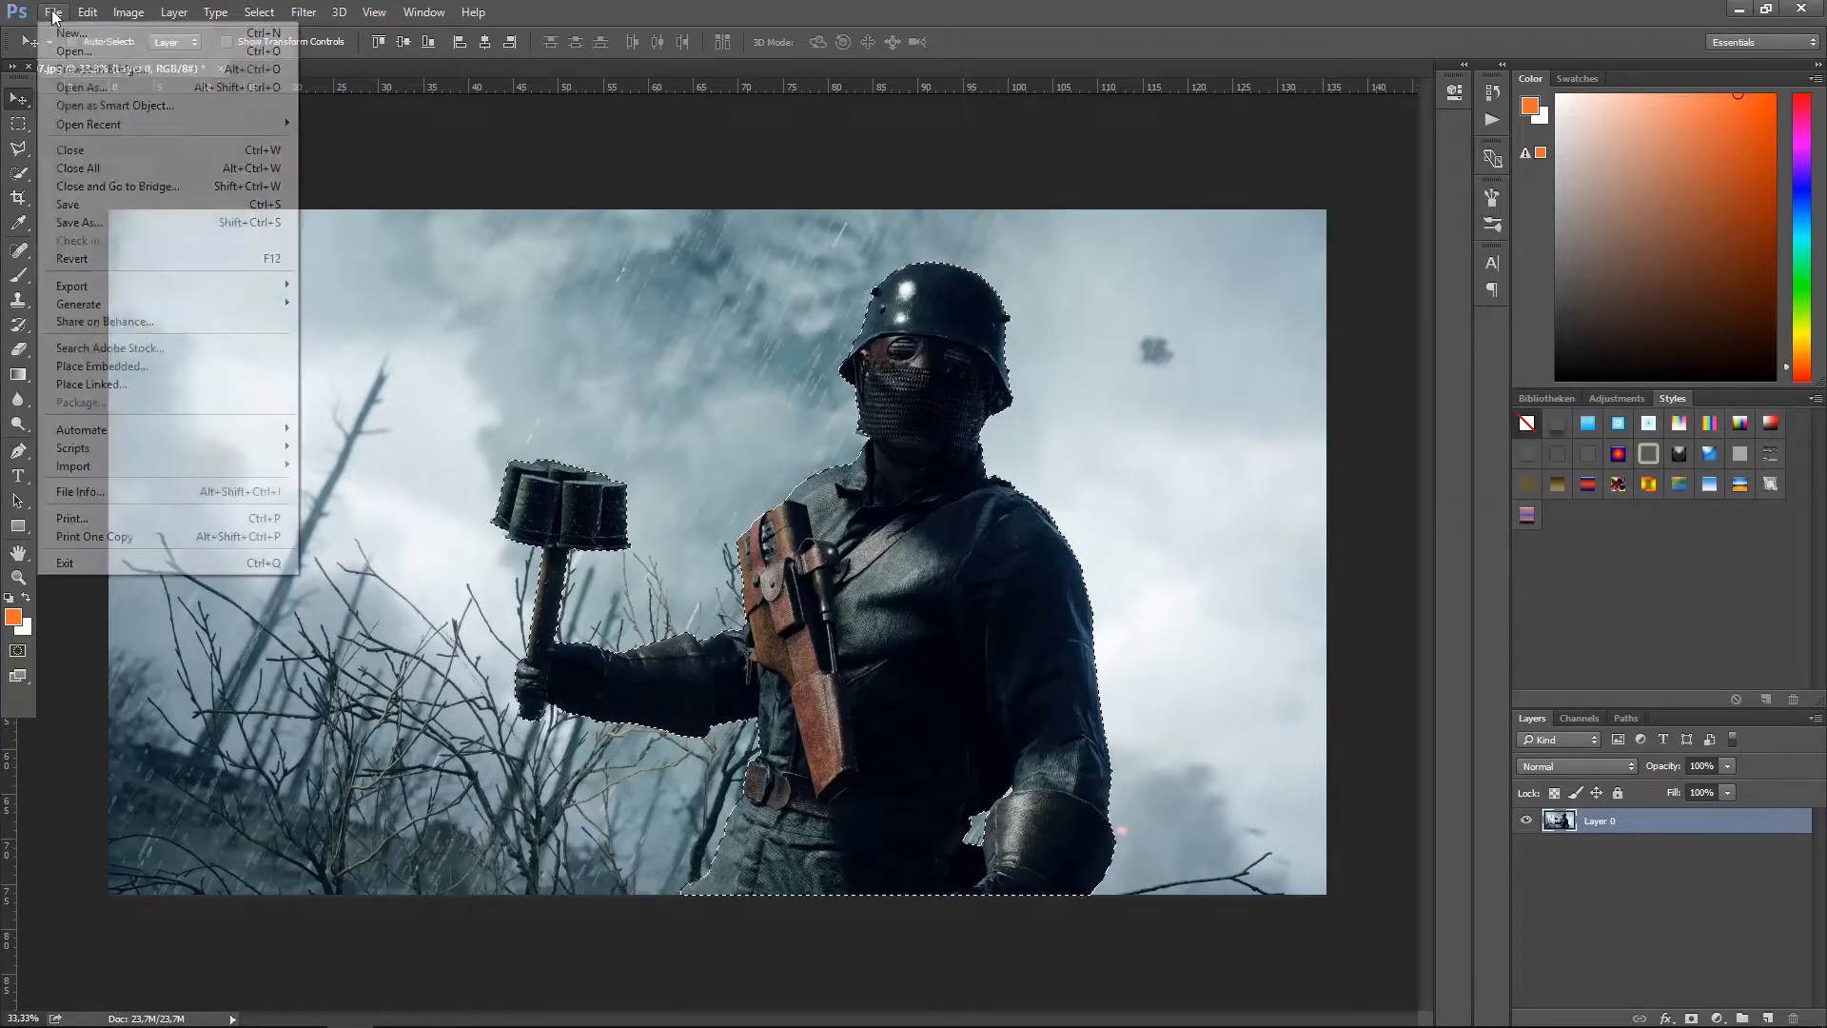
{"action": "left_click", "coordinate": [63, 34]}
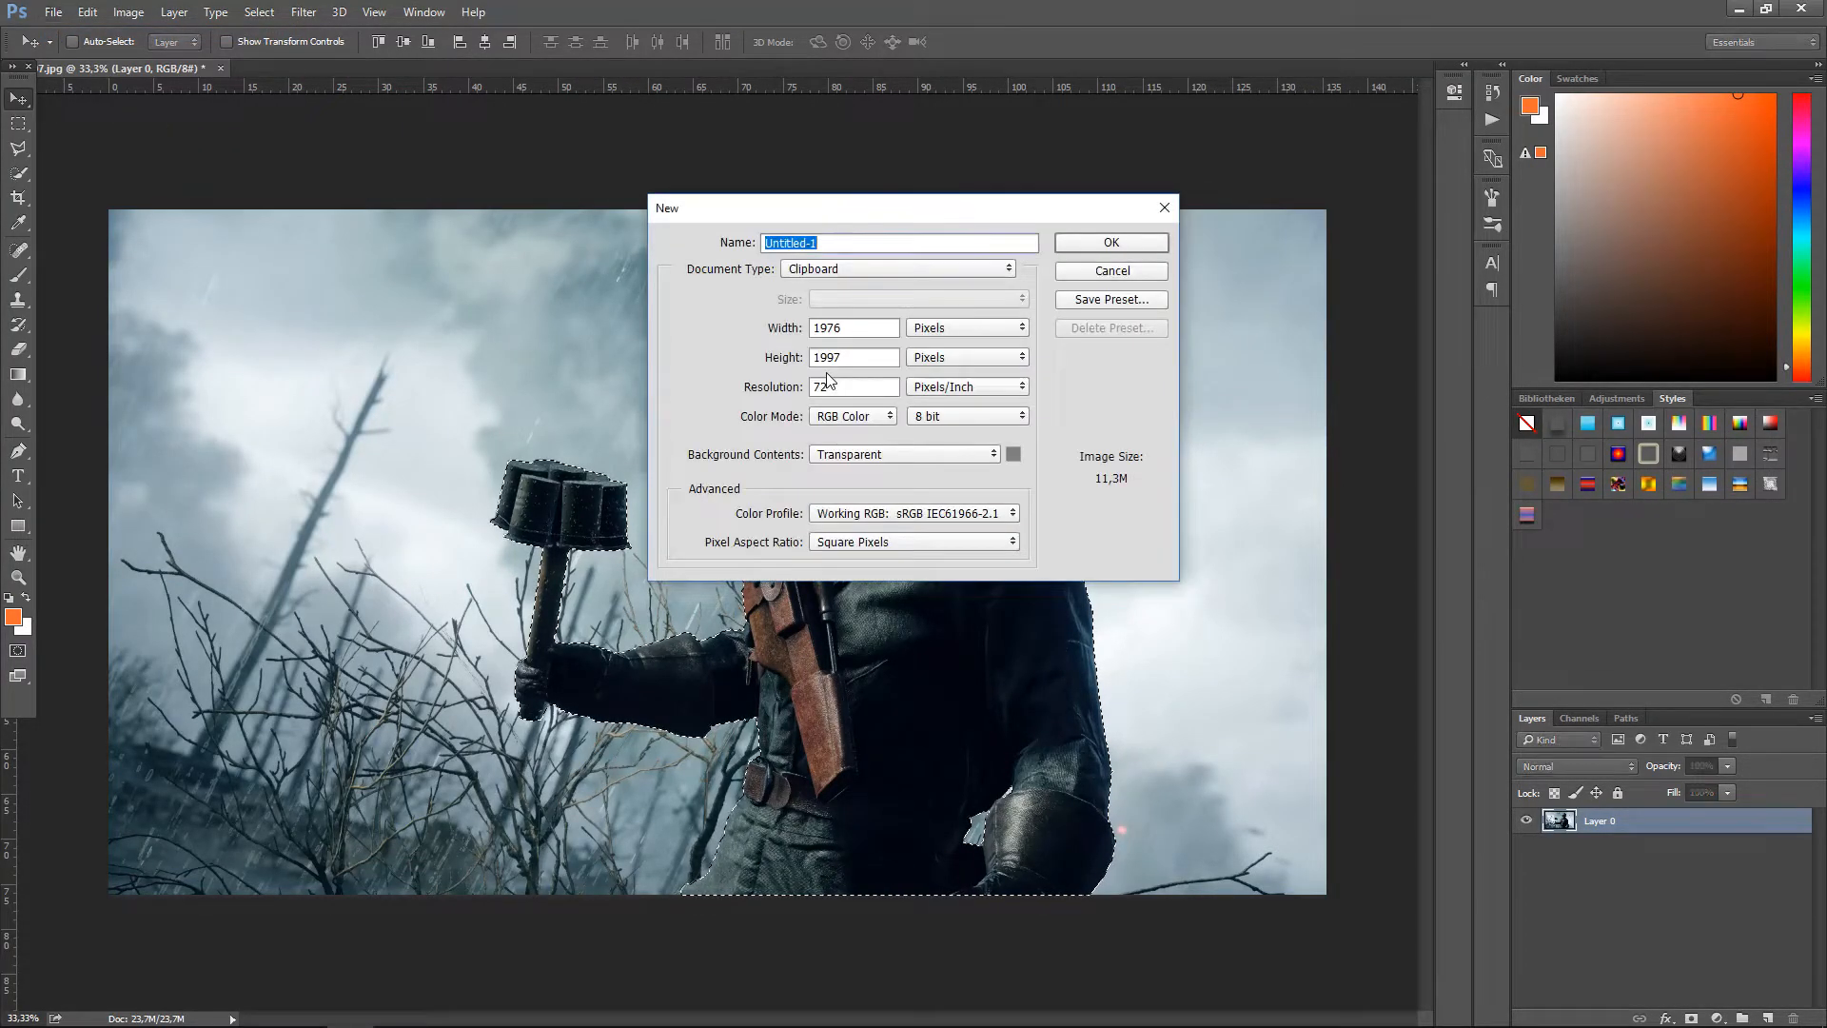
{"action": "mouse_move", "coordinate": [870, 332]}
{"action": "left_mouse_down"}
{"action": "mouse_move", "coordinate": [834, 333]}
{"action": "mouse_move", "coordinate": [848, 327]}
{"action": "left_mouse_up"}
{"action": "type", "text": "920"}
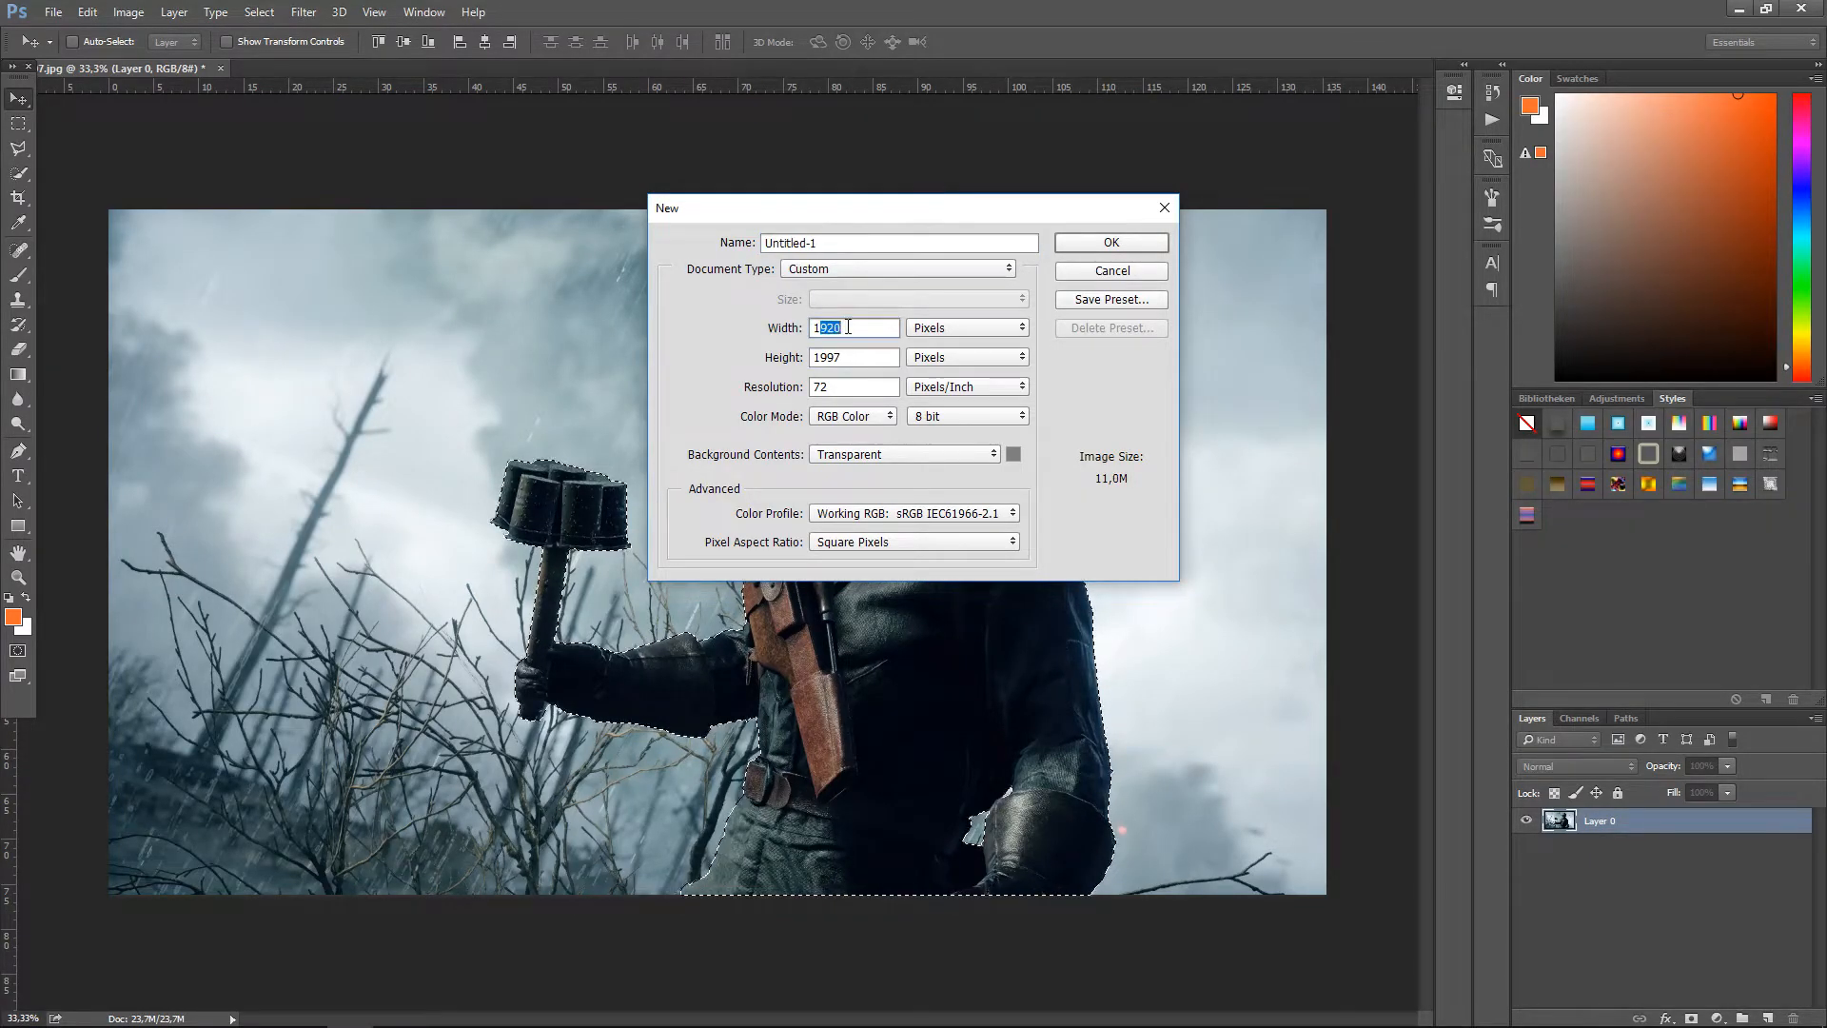
{"action": "left_click_drag", "start_coordinate": [816, 358], "coordinate": [847, 359]}
{"action": "type", "text": "1080"}
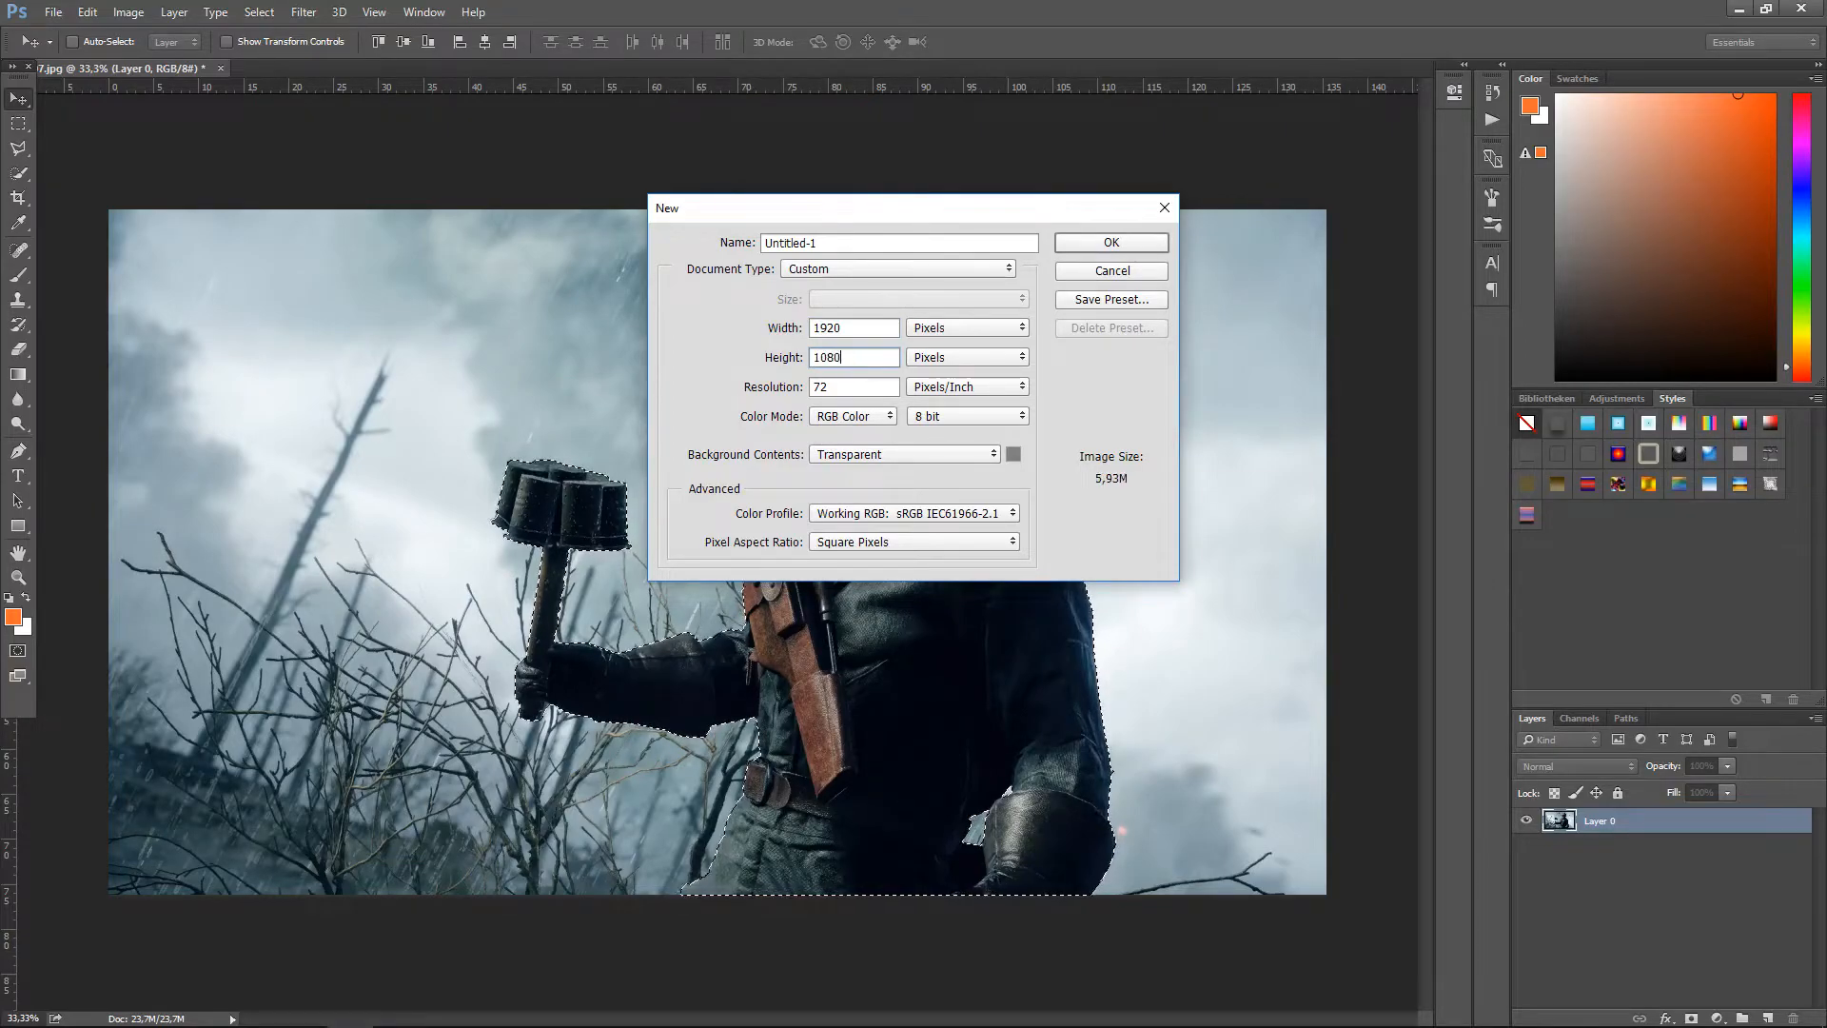
{"action": "left_click", "coordinate": [1119, 249]}
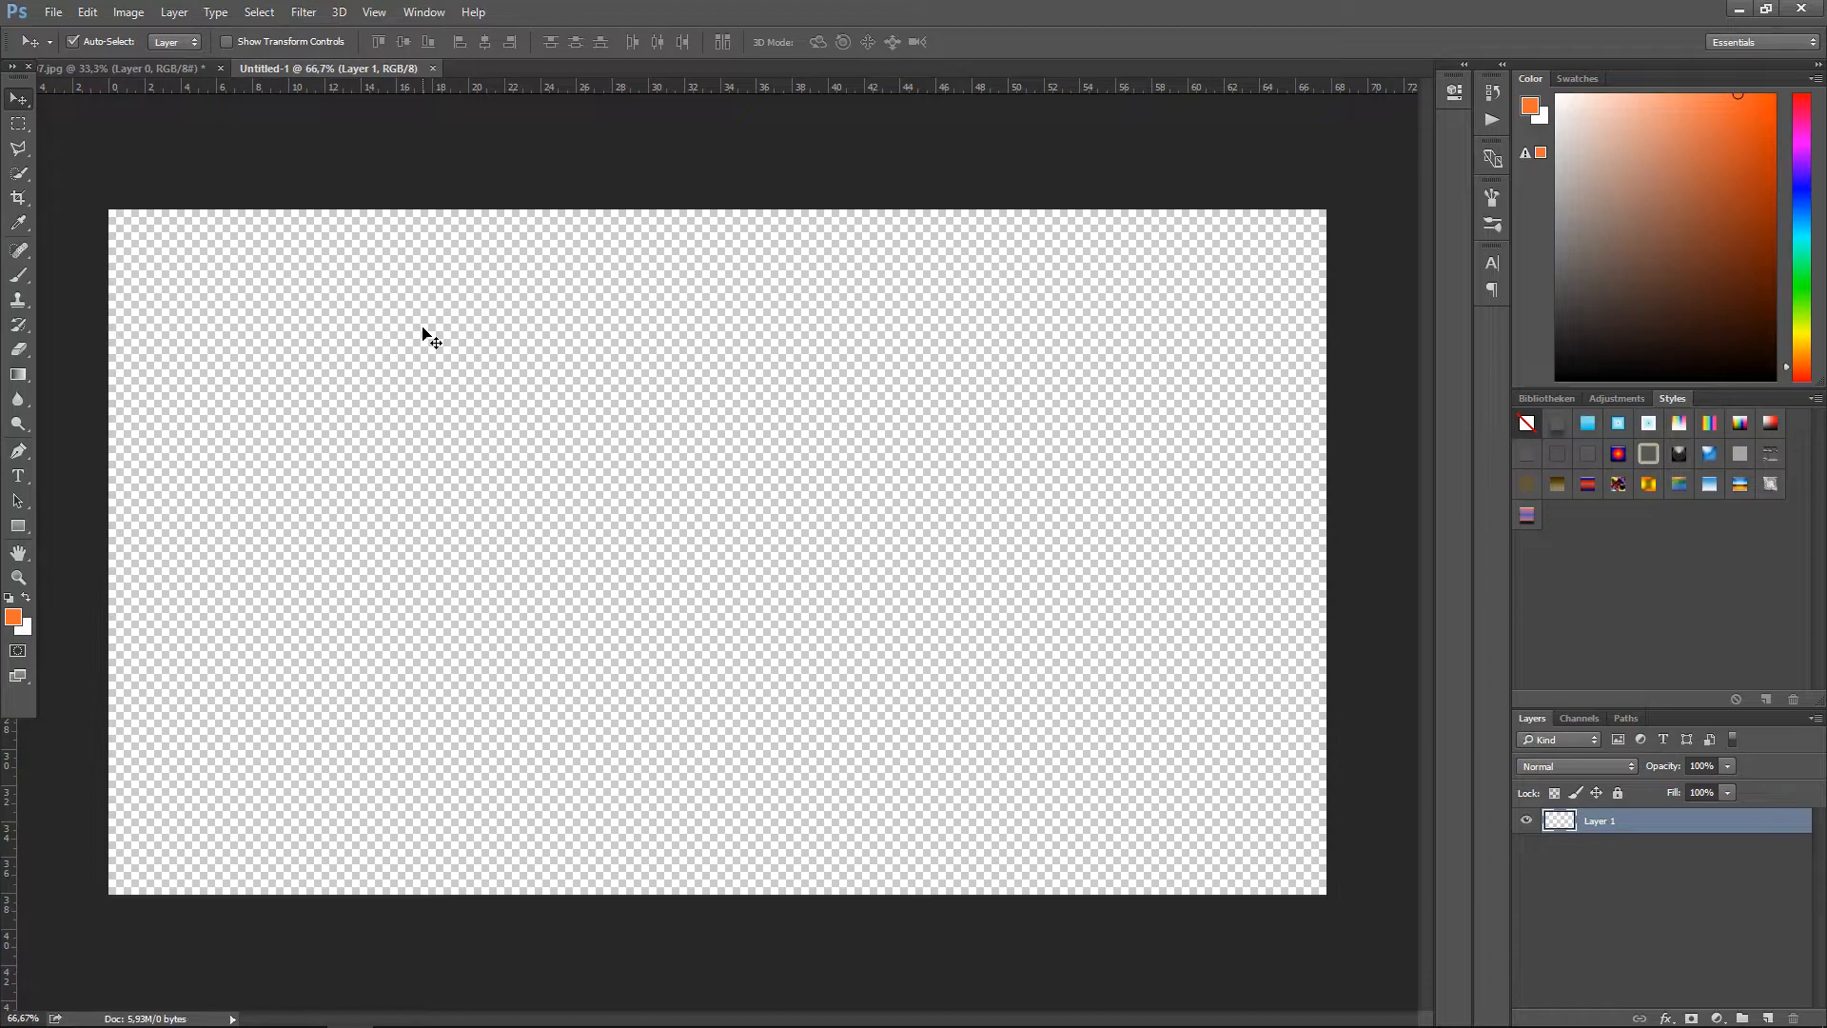
{"action": "key", "text": "ctrl+v"}
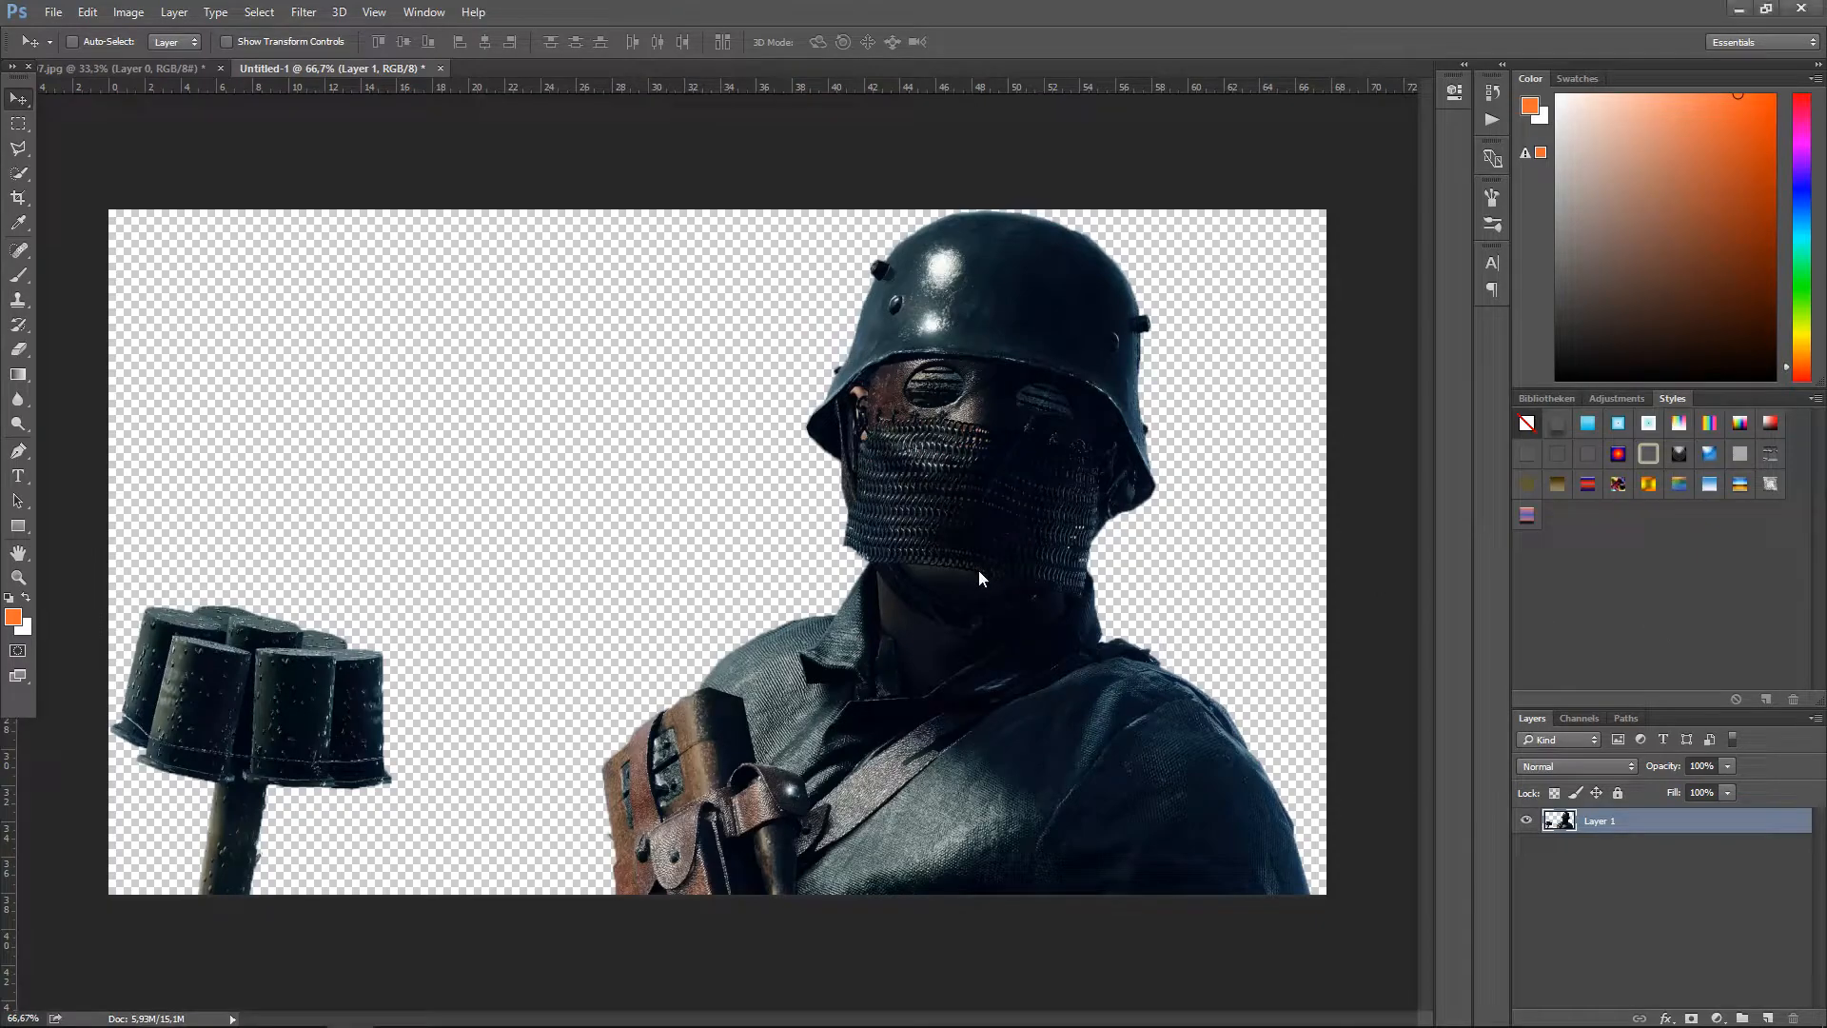
Step: Place the 716840 battlefield image scaled to about 78% so it covers the whole canvas, and move its layer beneath the soldier cutout
{"action": "key", "text": "ctrl+t"}
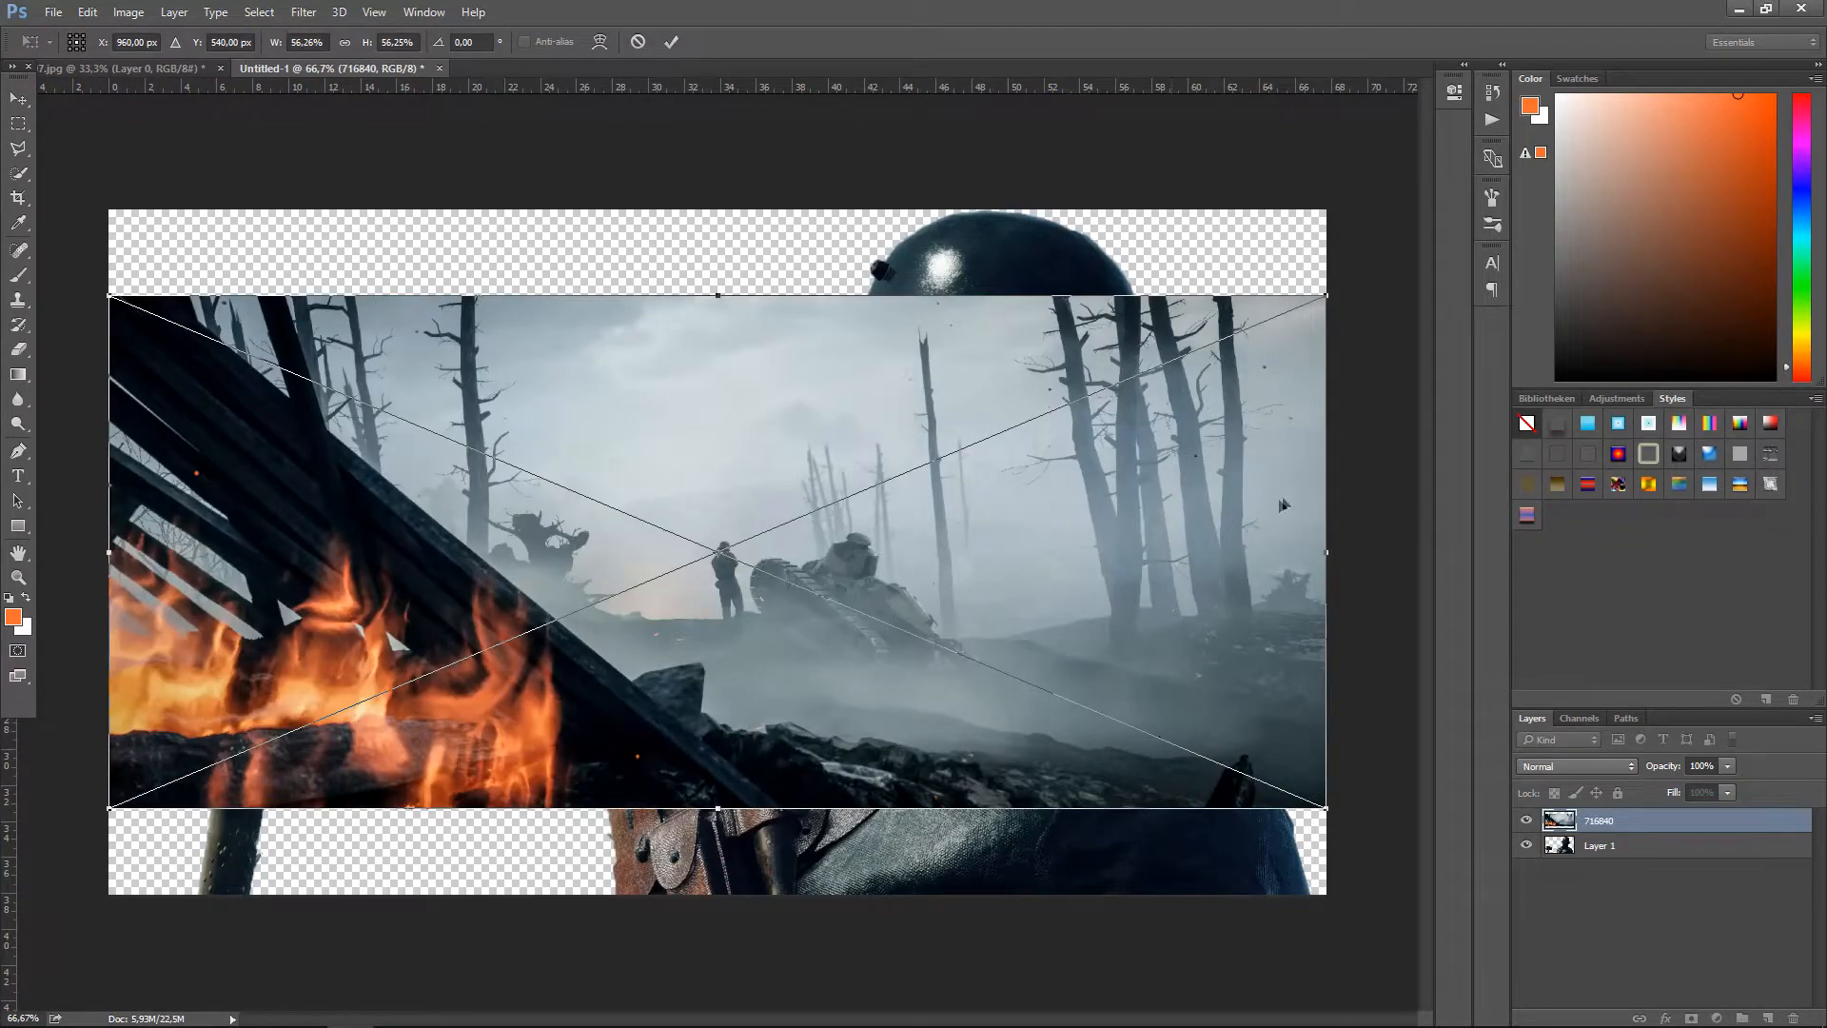
{"action": "left_click_drag", "start_coordinate": [1322, 293], "coordinate": [1520, 155]}
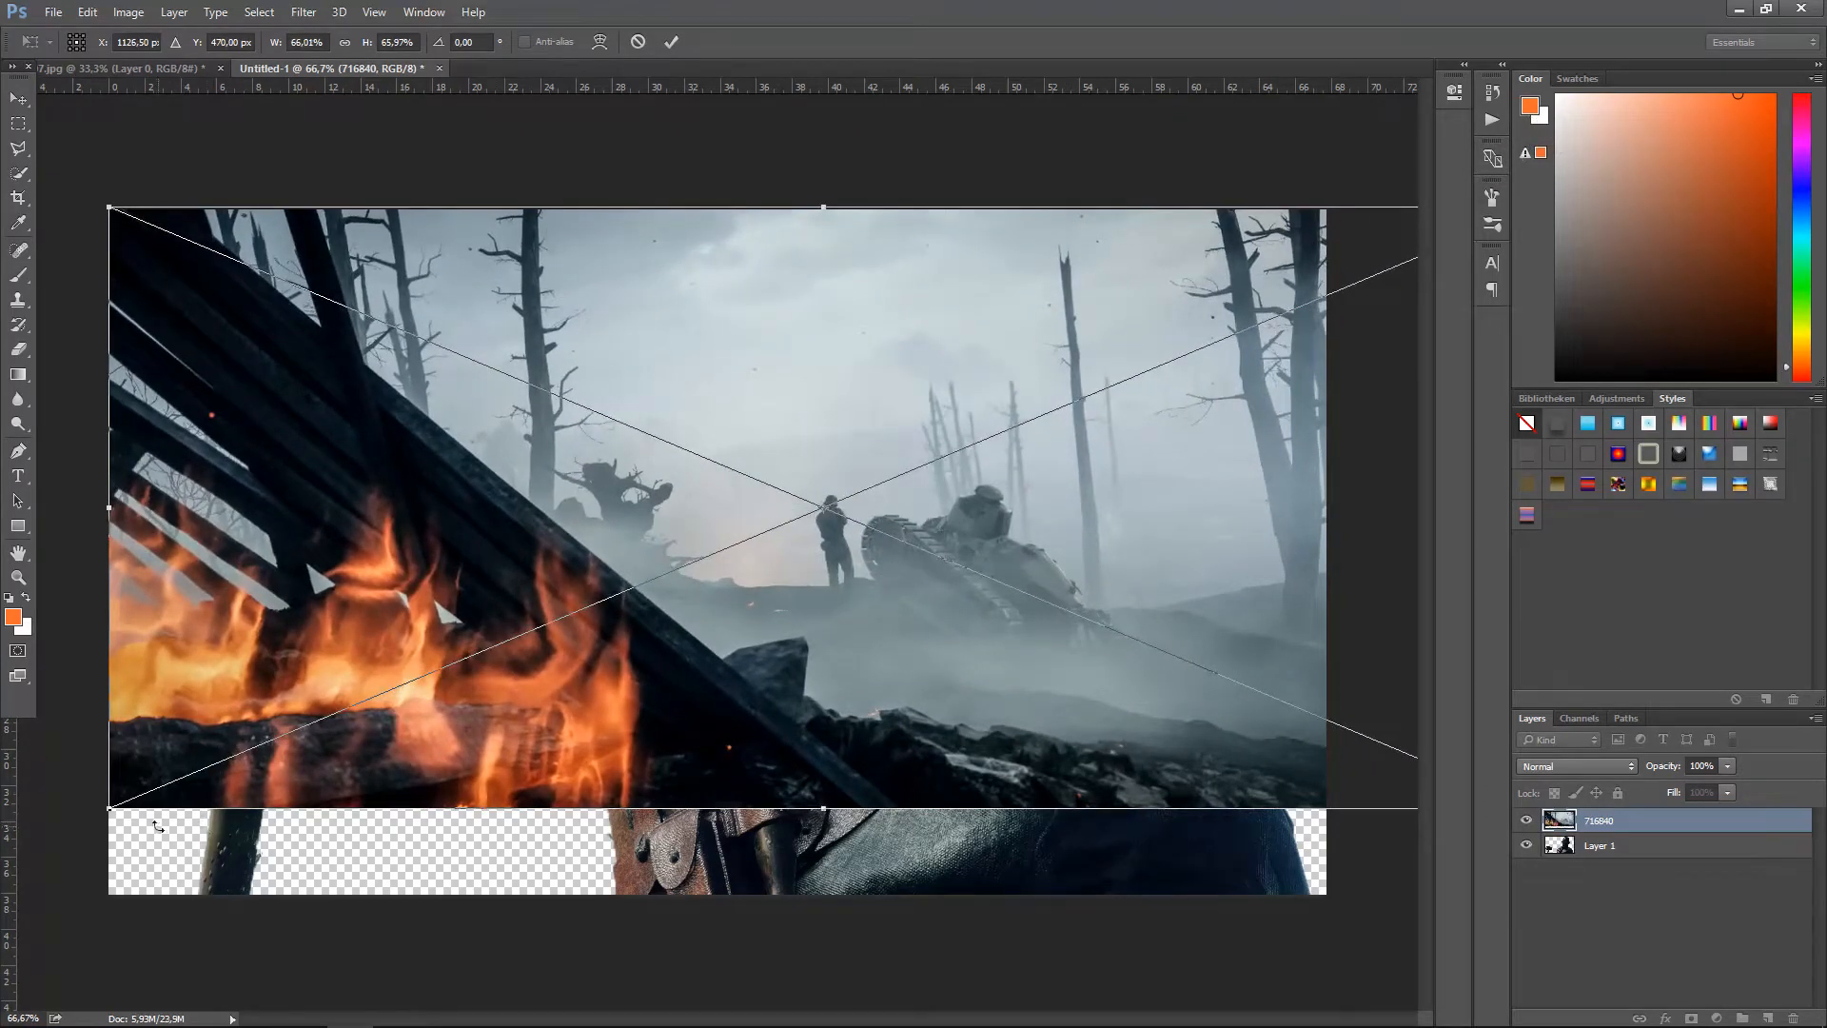
{"action": "left_click_drag", "start_coordinate": [111, 810], "coordinate": [3, 1005]}
{"action": "left_click_drag", "start_coordinate": [738, 645], "coordinate": [918, 612]}
{"action": "left_click_drag", "start_coordinate": [109, 852], "coordinate": [38, 899]}
{"action": "left_click_drag", "start_coordinate": [812, 571], "coordinate": [667, 592]}
{"action": "left_click", "coordinate": [18, 98]}
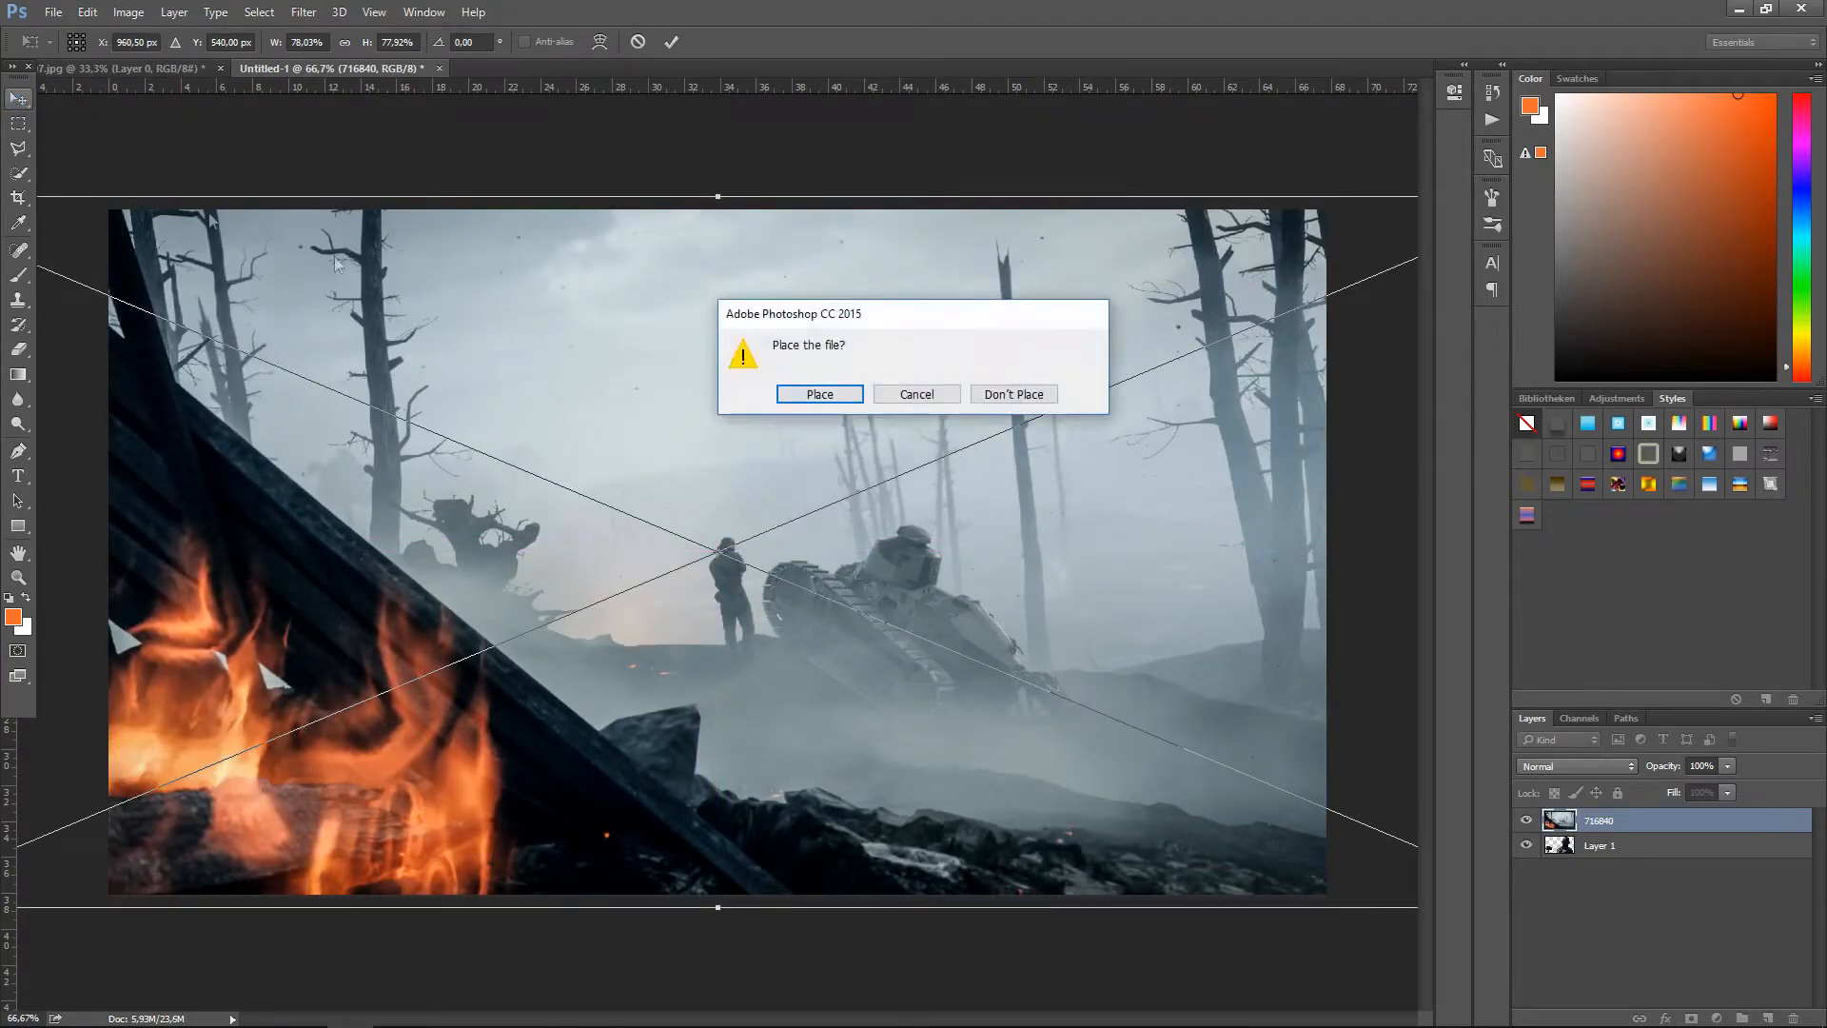
{"action": "left_click", "coordinate": [774, 388]}
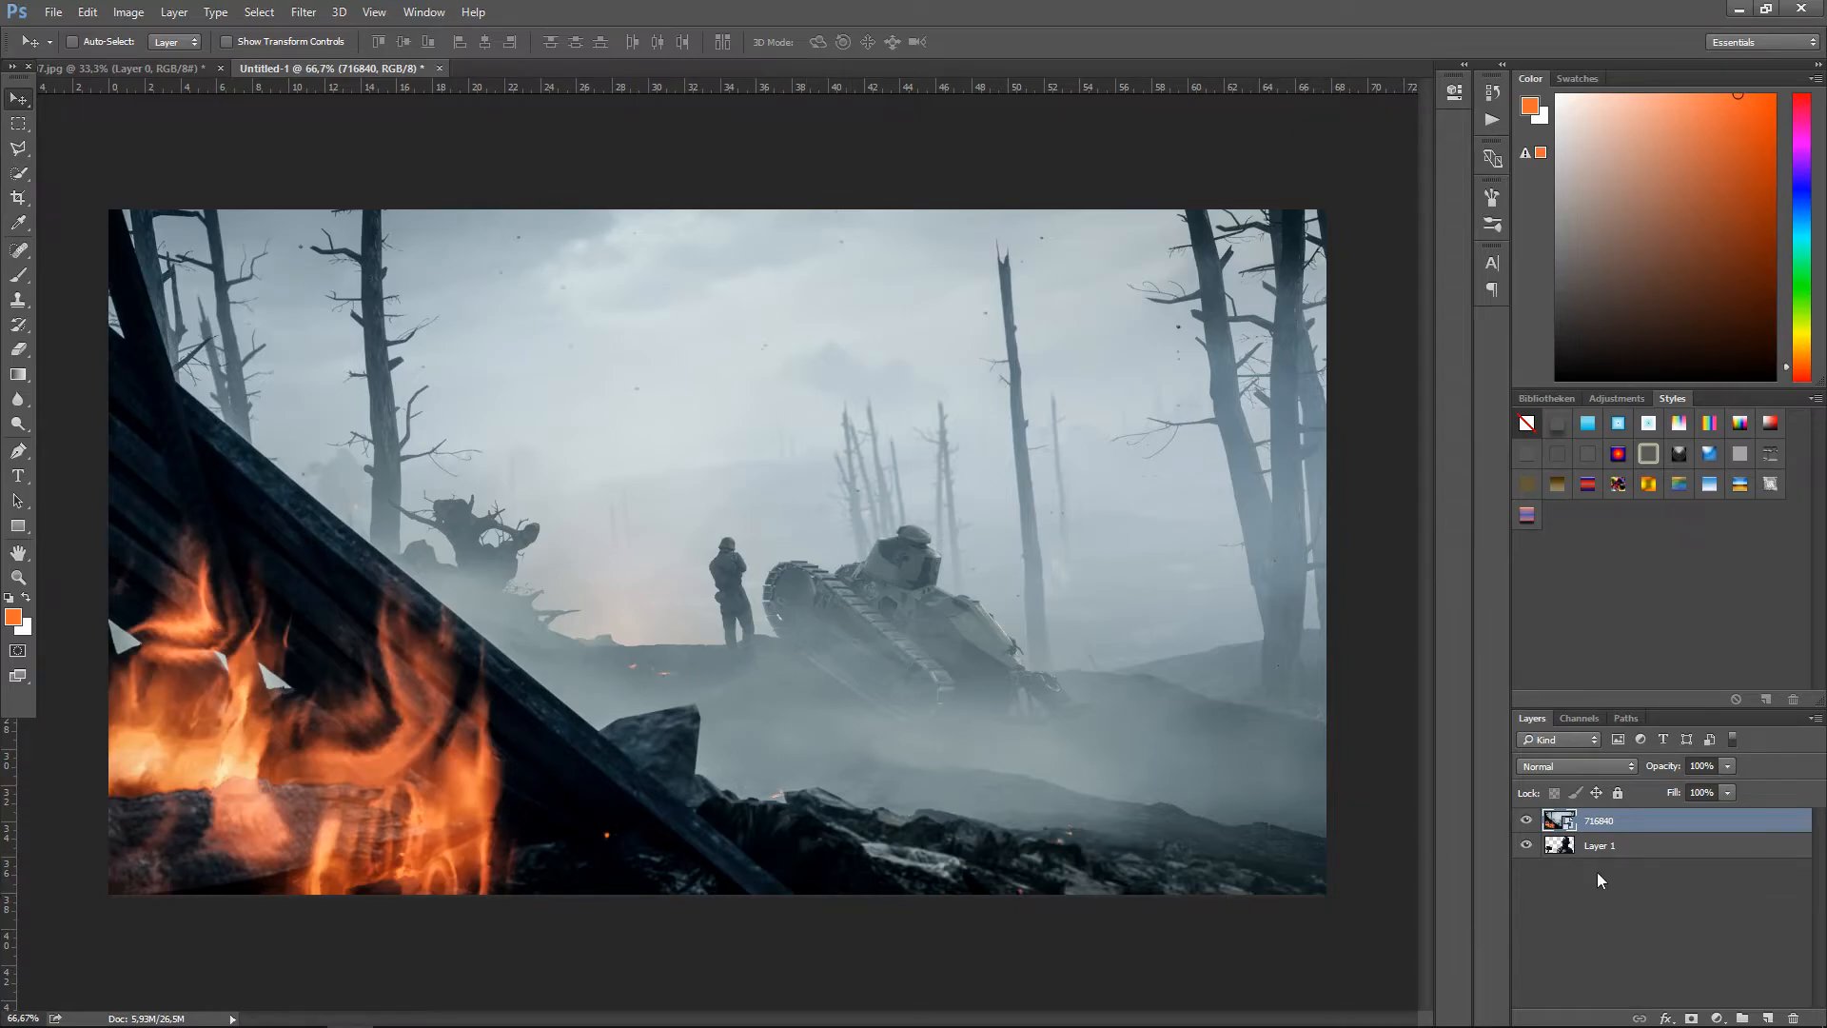
{"action": "left_click_drag", "start_coordinate": [1638, 823], "coordinate": [1643, 862]}
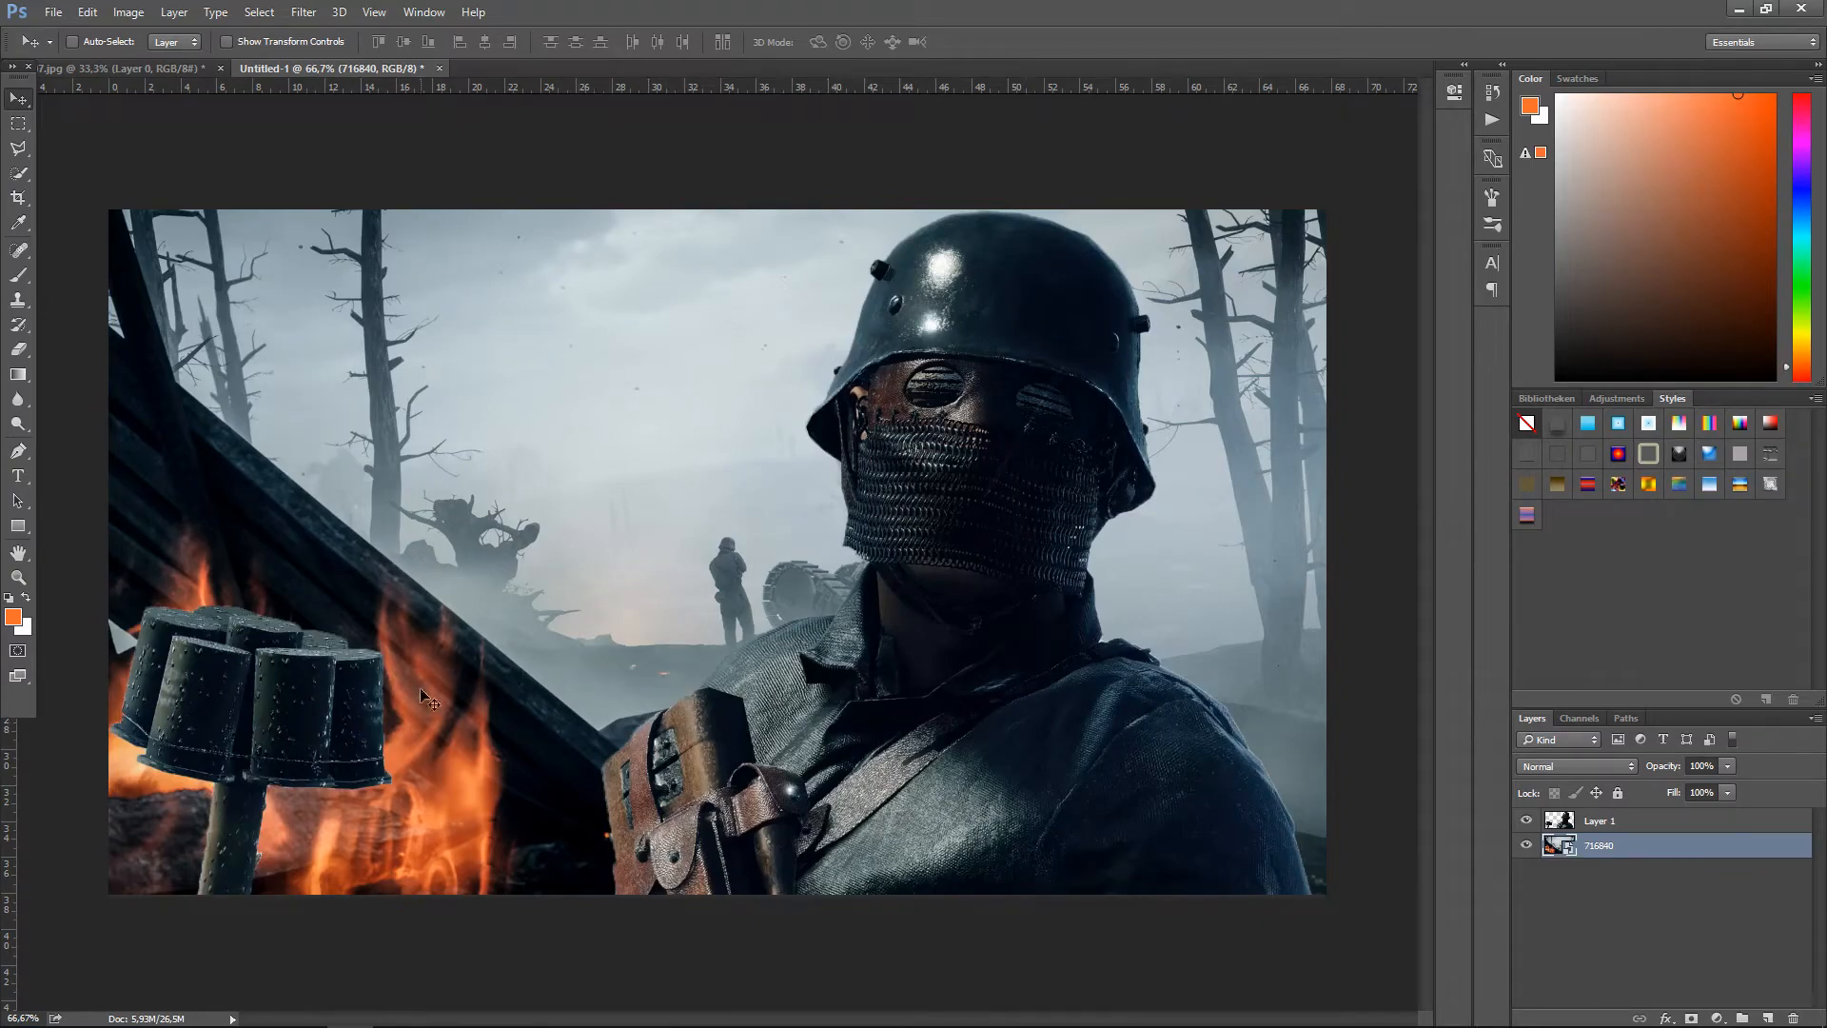